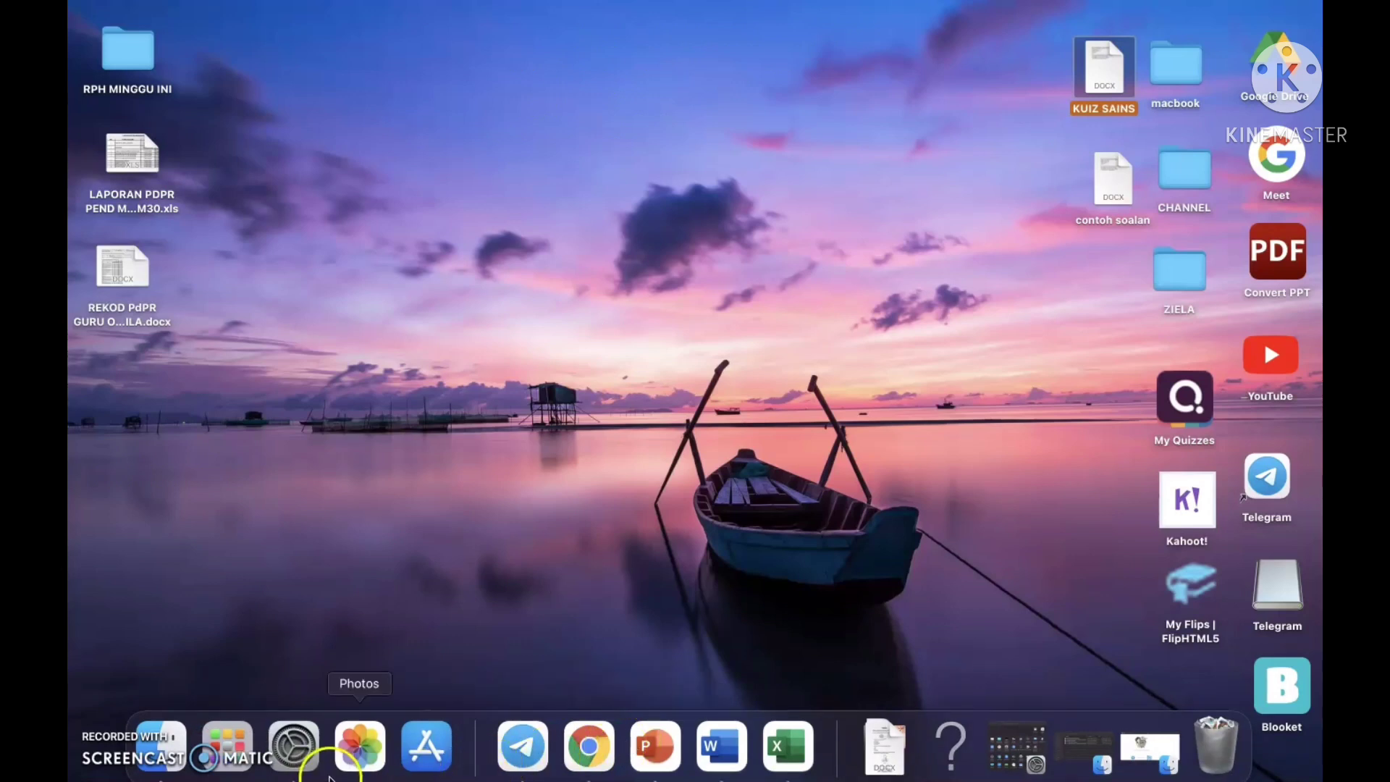
Step: Open Google Forms in Chrome, enlarge the window and create a new form from the Blank Quiz template
click(590, 746)
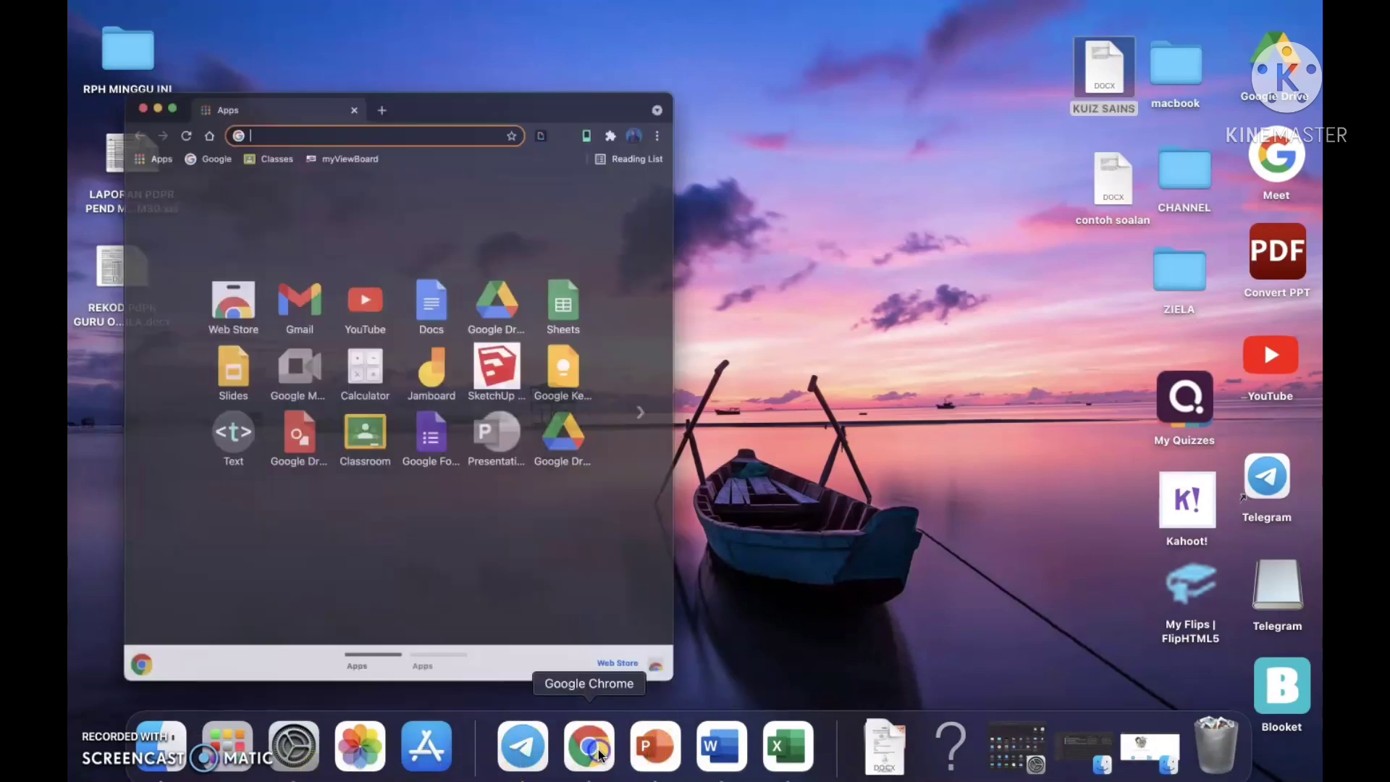
click(447, 434)
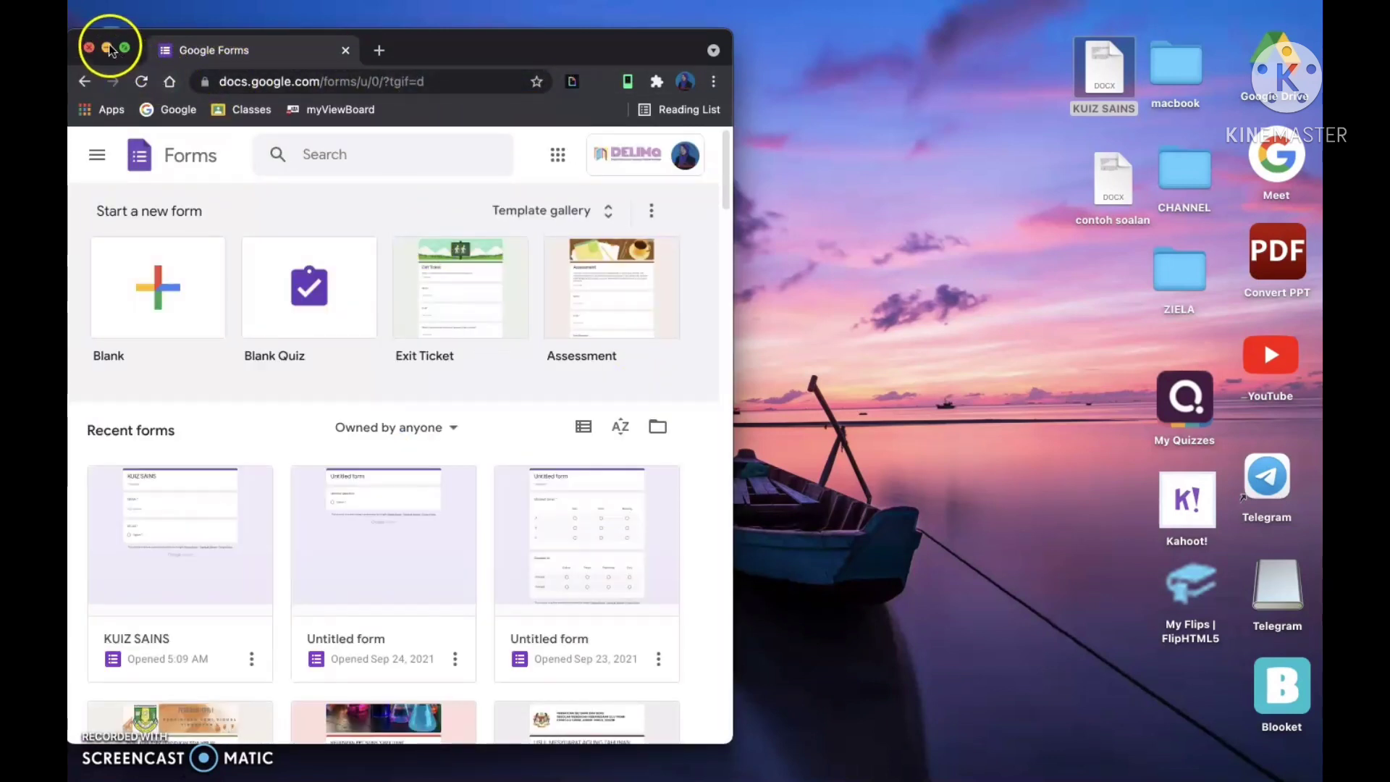
click(127, 49)
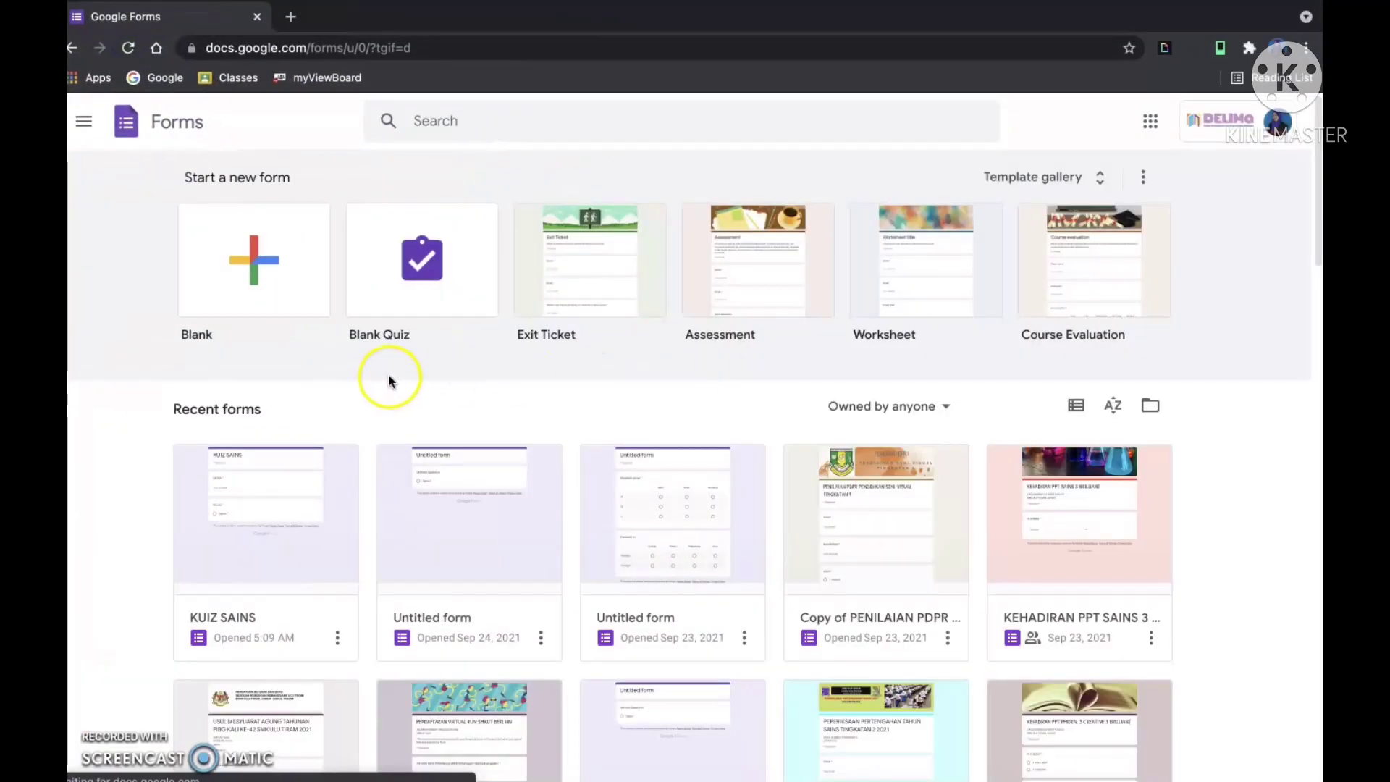
click(436, 256)
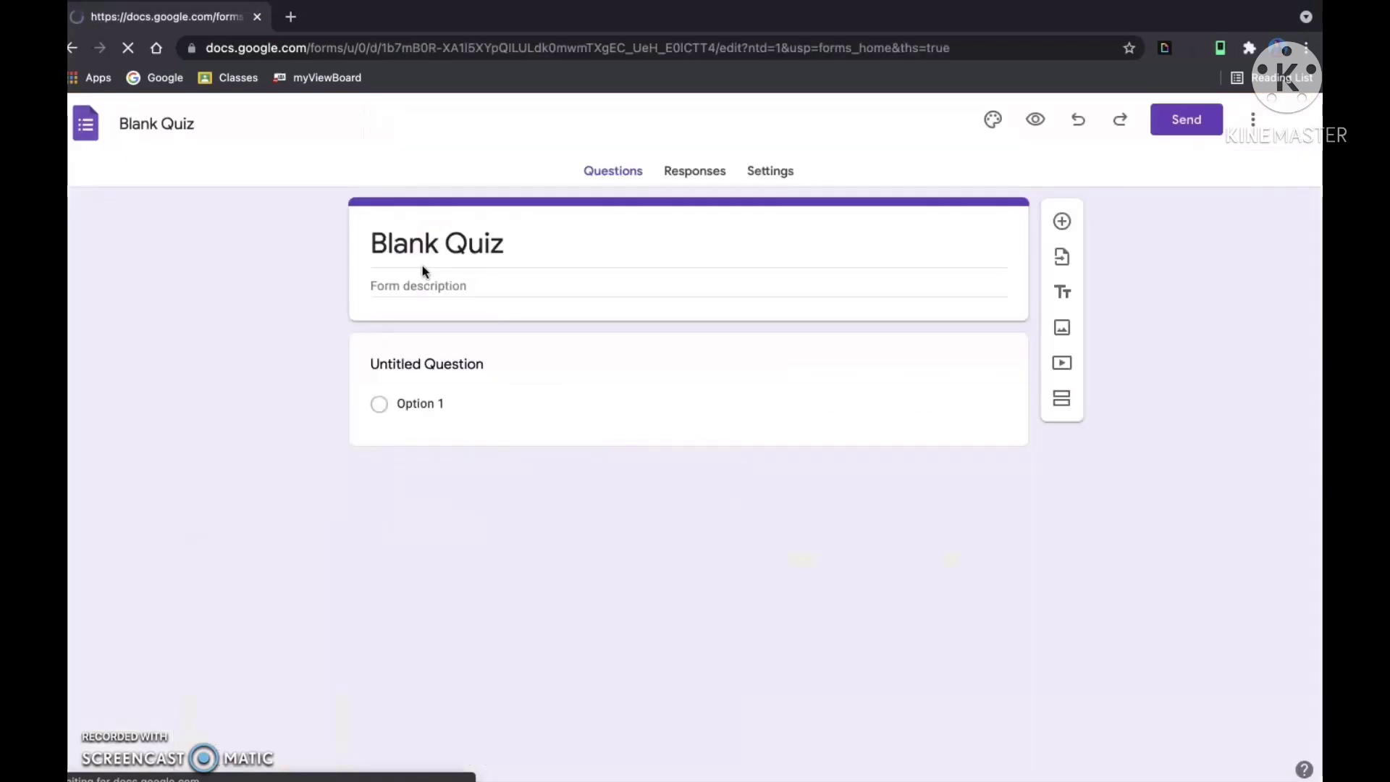
Step: Set both the quiz title and the form's file name to "KUIZ SAINS"
click(496, 245)
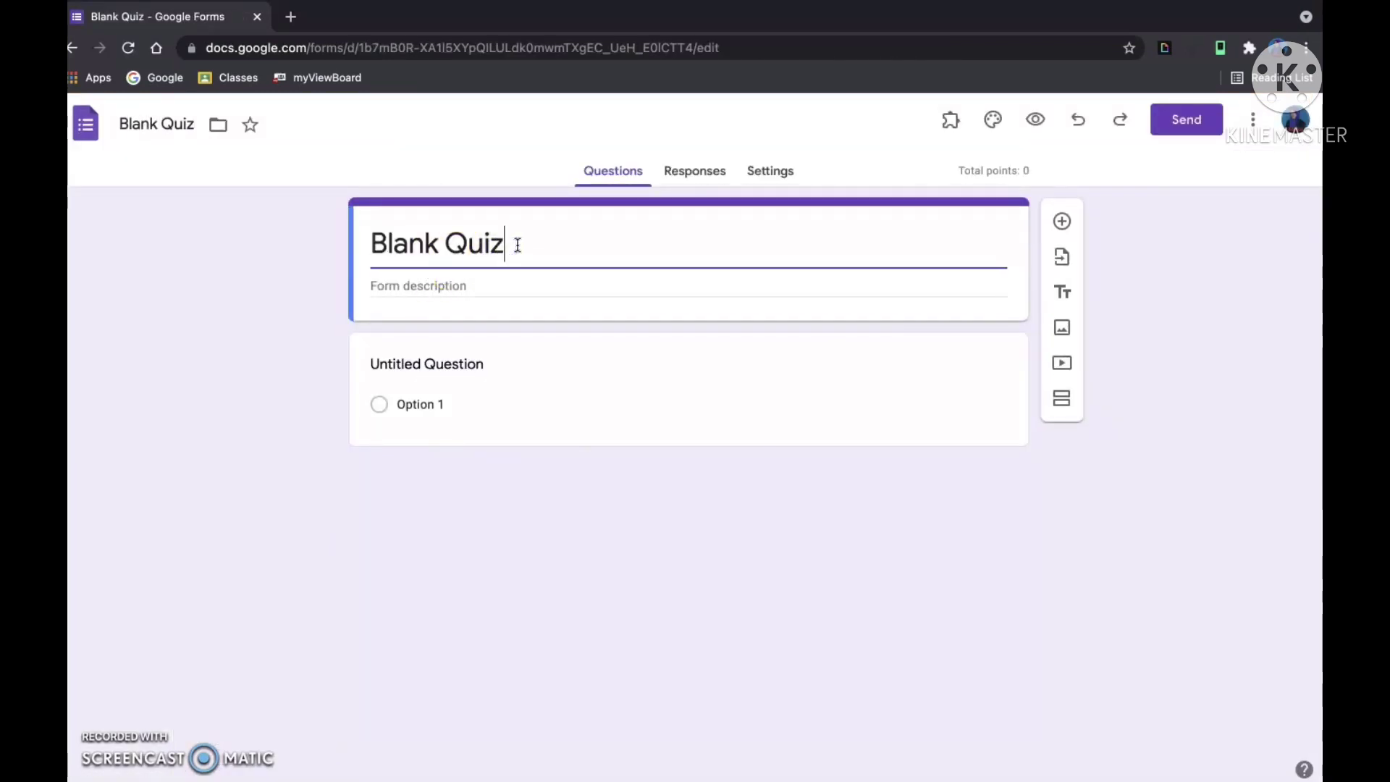
drag(518, 245, 360, 243)
text(K)
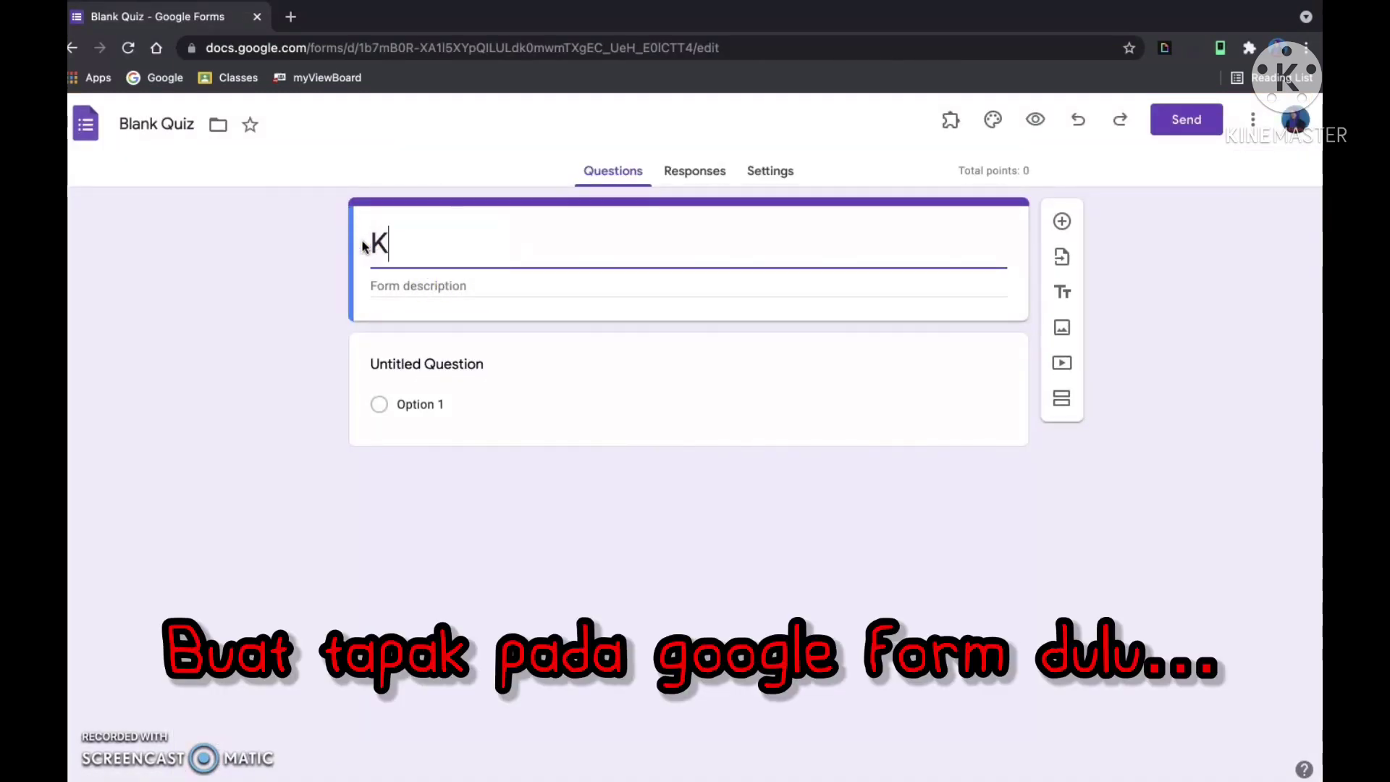
text(UIZ SAINS)
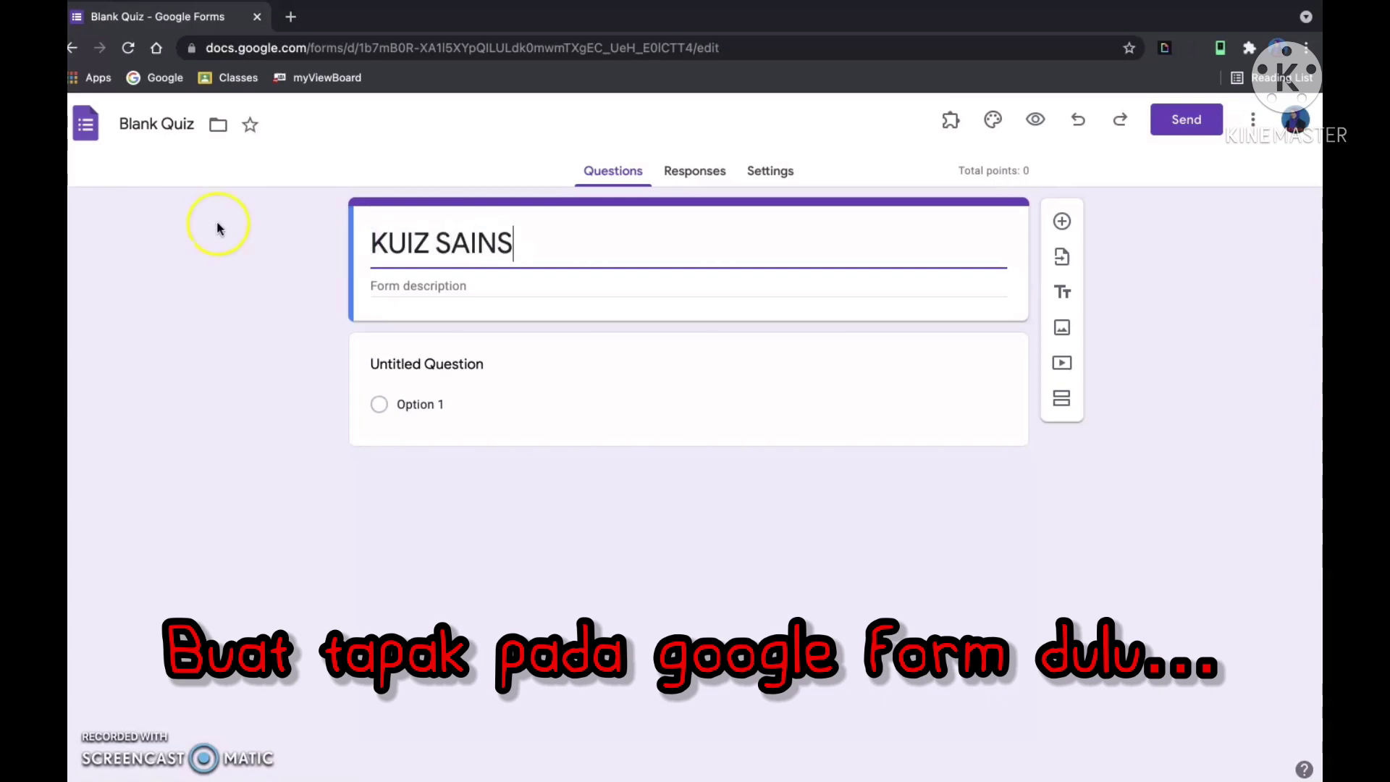
drag(202, 124, 111, 124)
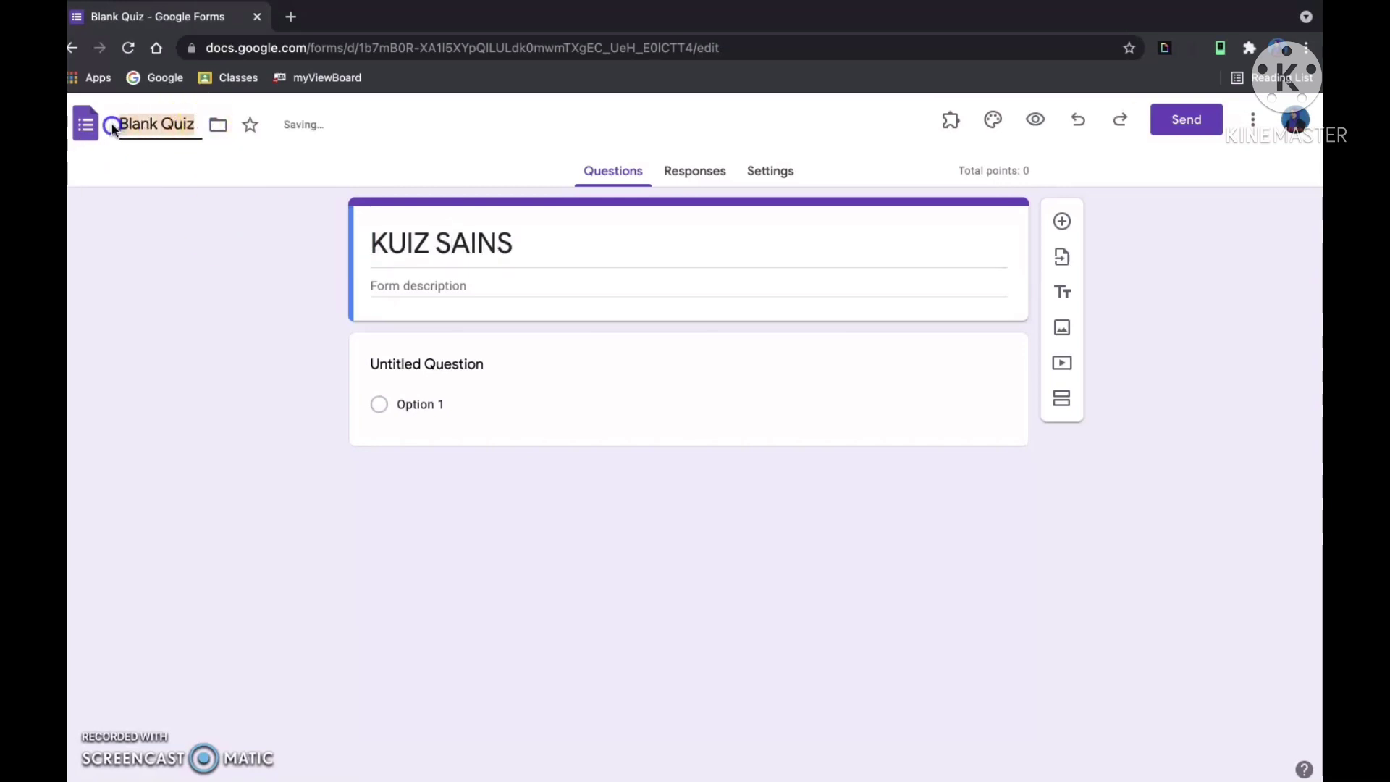
text(KUIZ SAINS)
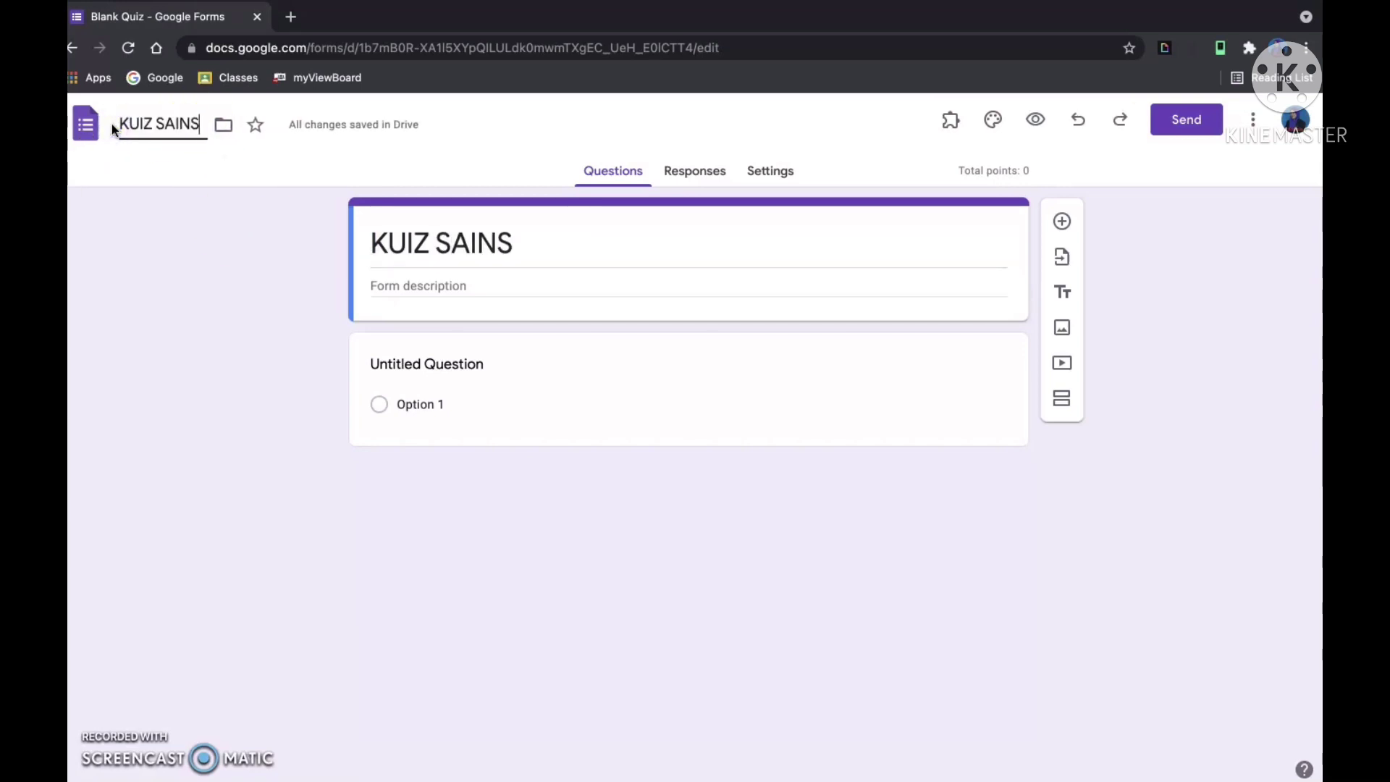
Step: Make the untitled question a required short-answer question titled "NAMA", and add a required multiple-choice question titled "KELAS"
click(343, 337)
click(409, 357)
text(NAMA)
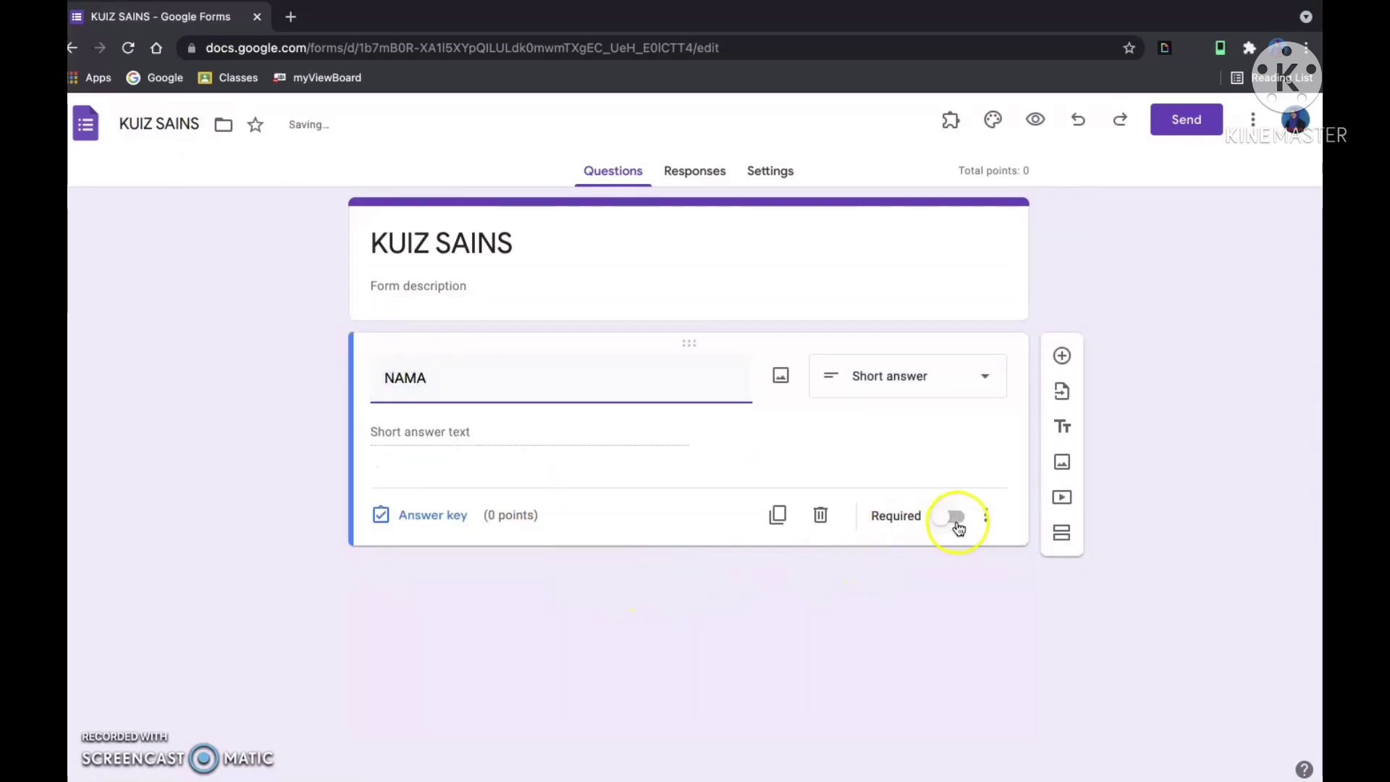
click(949, 517)
click(1062, 355)
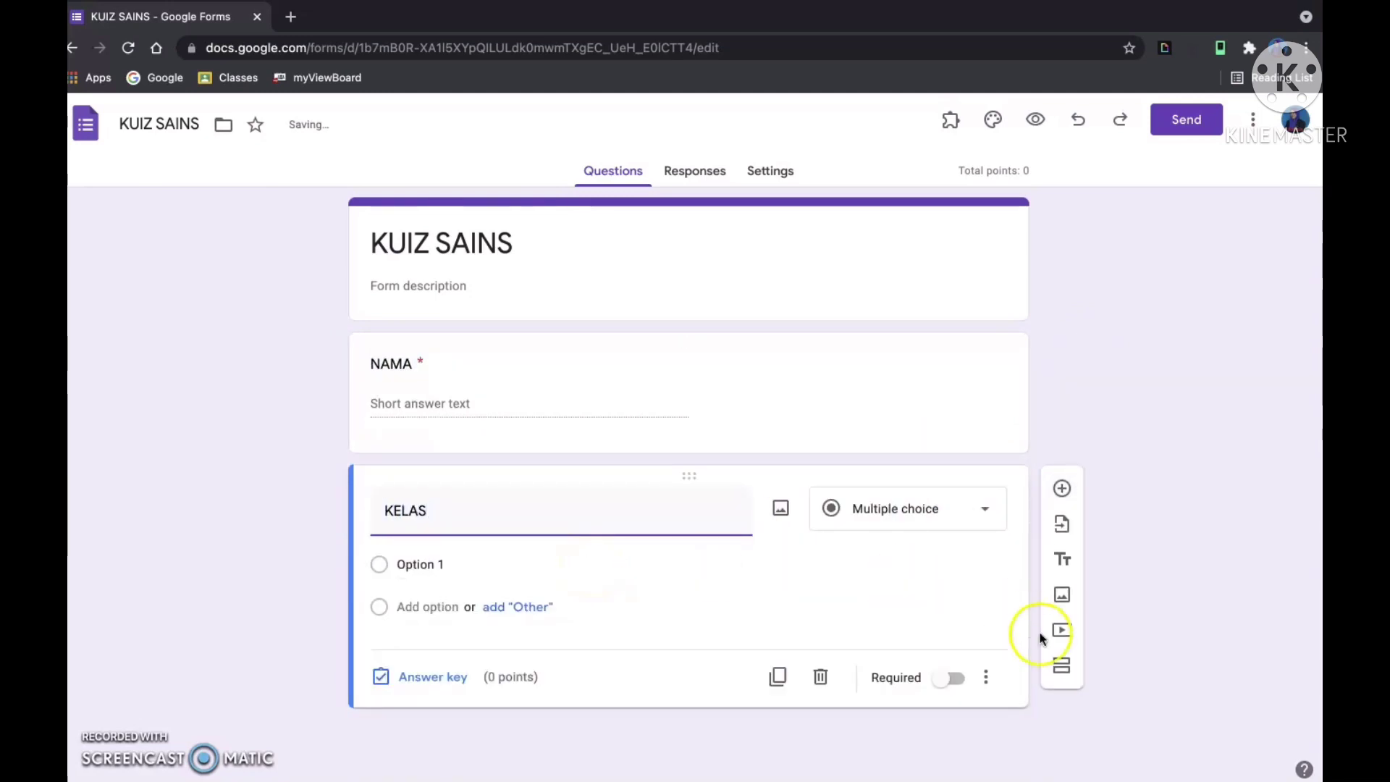
click(954, 677)
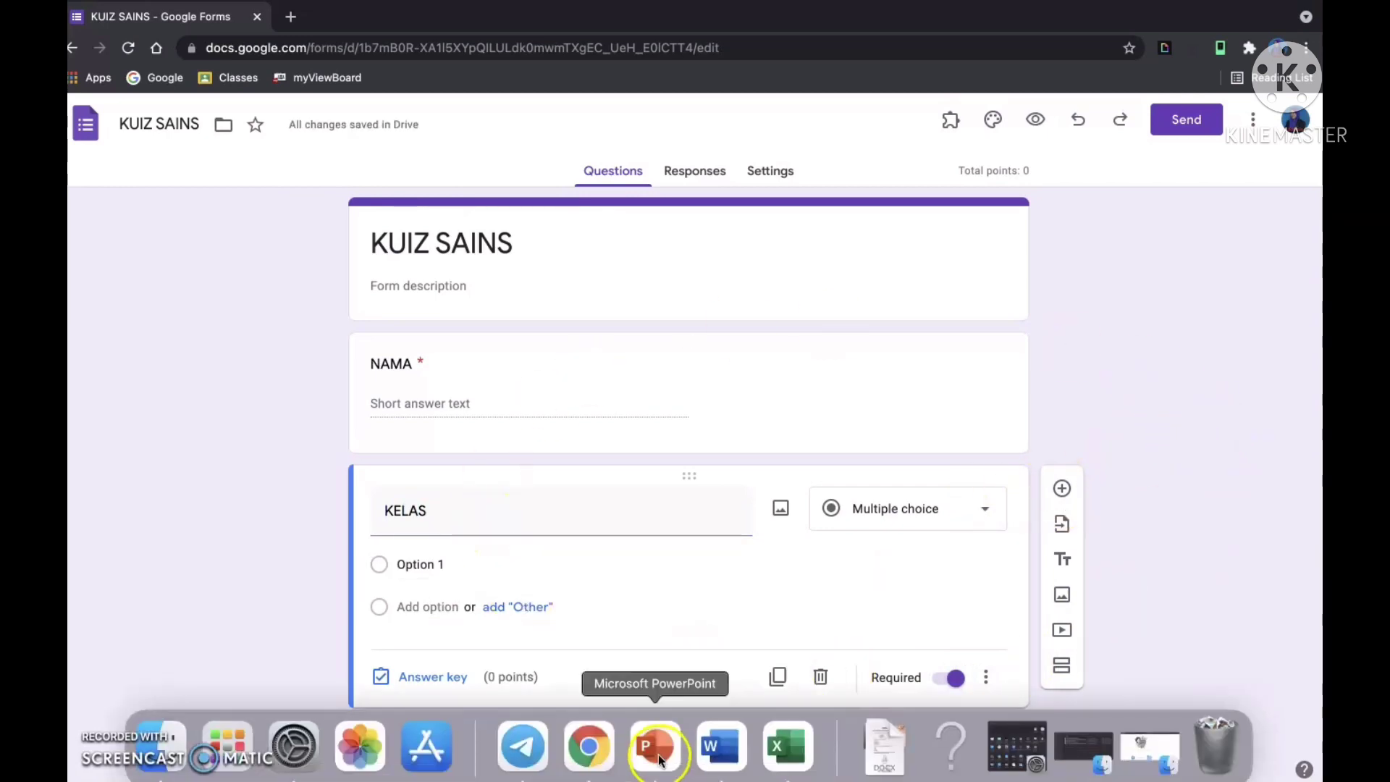
Step: Show the KUIZ SAINS question document in Word, and open Google Drive from its desktop shortcut
click(727, 753)
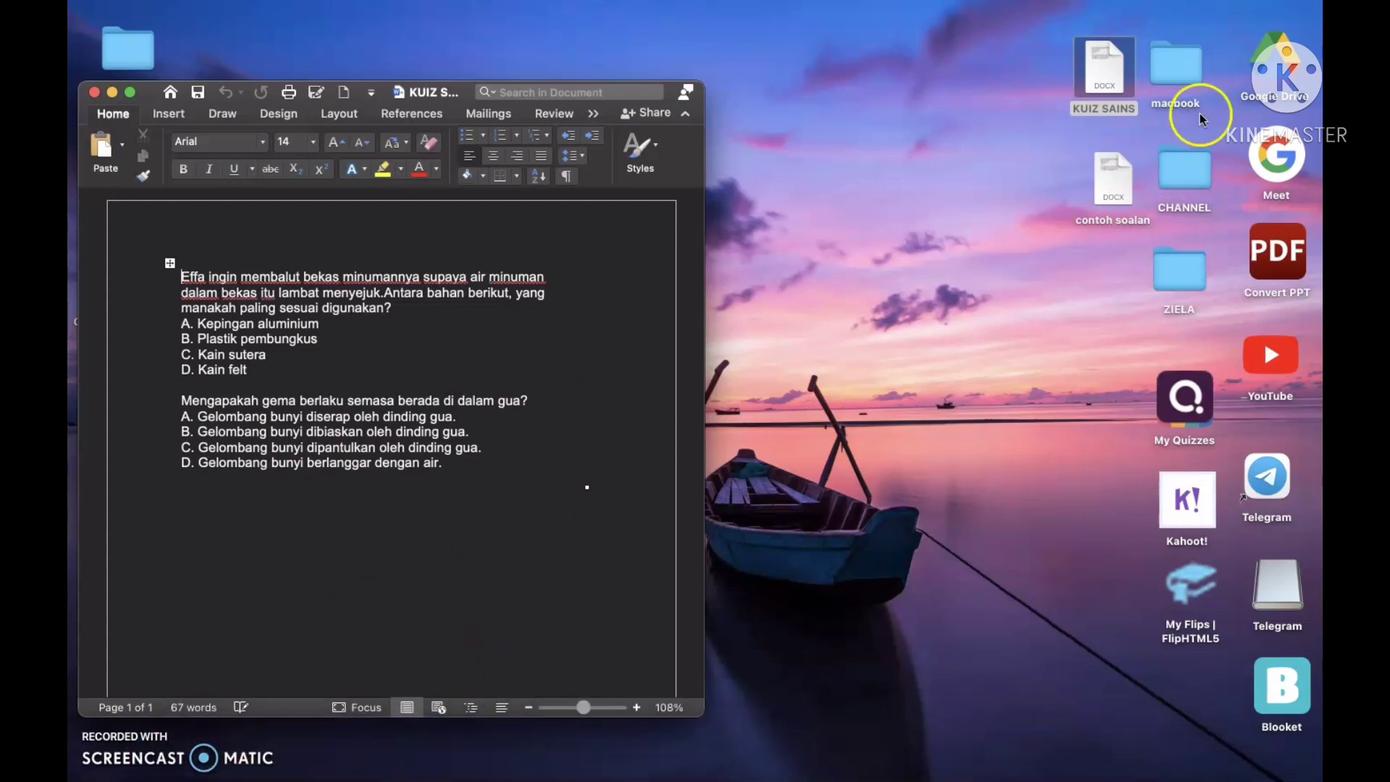
click(1279, 58)
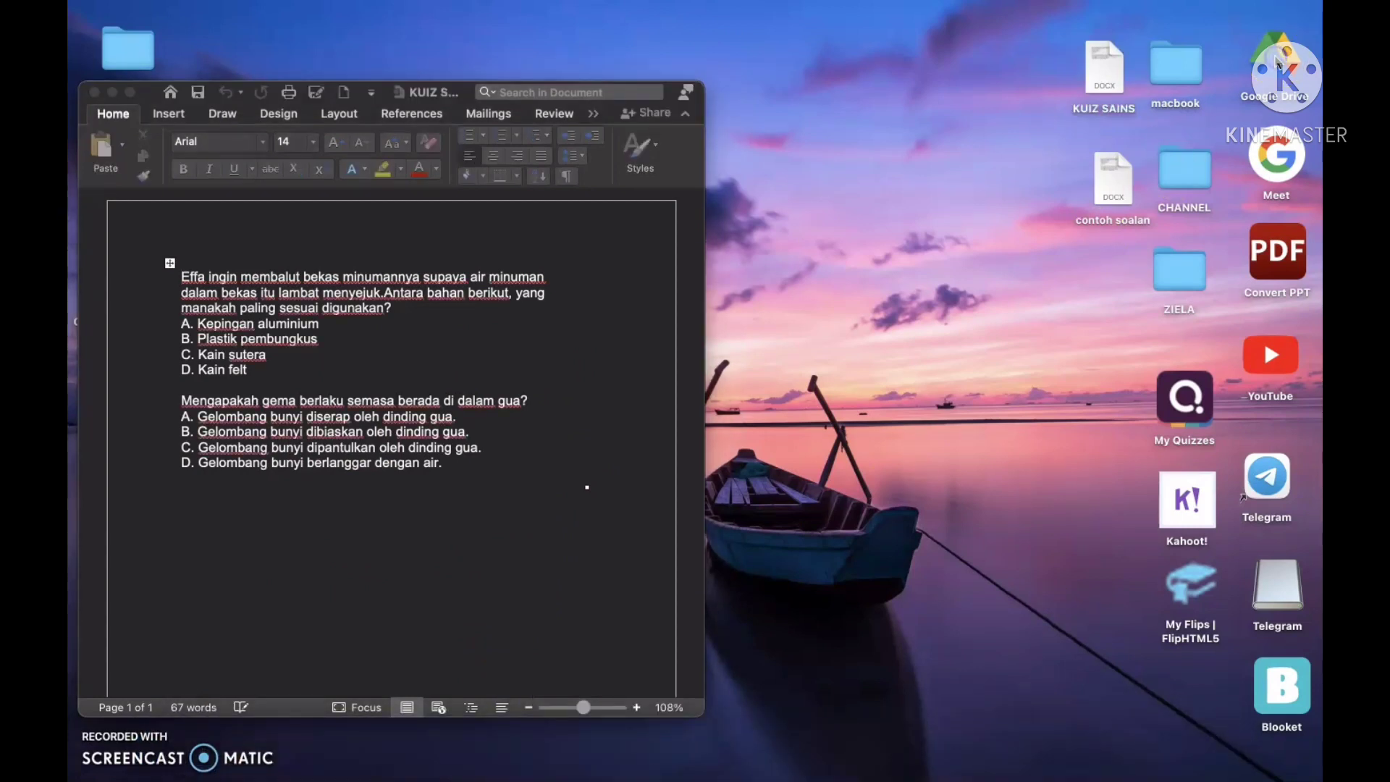
click(1279, 81)
double_click(1278, 81)
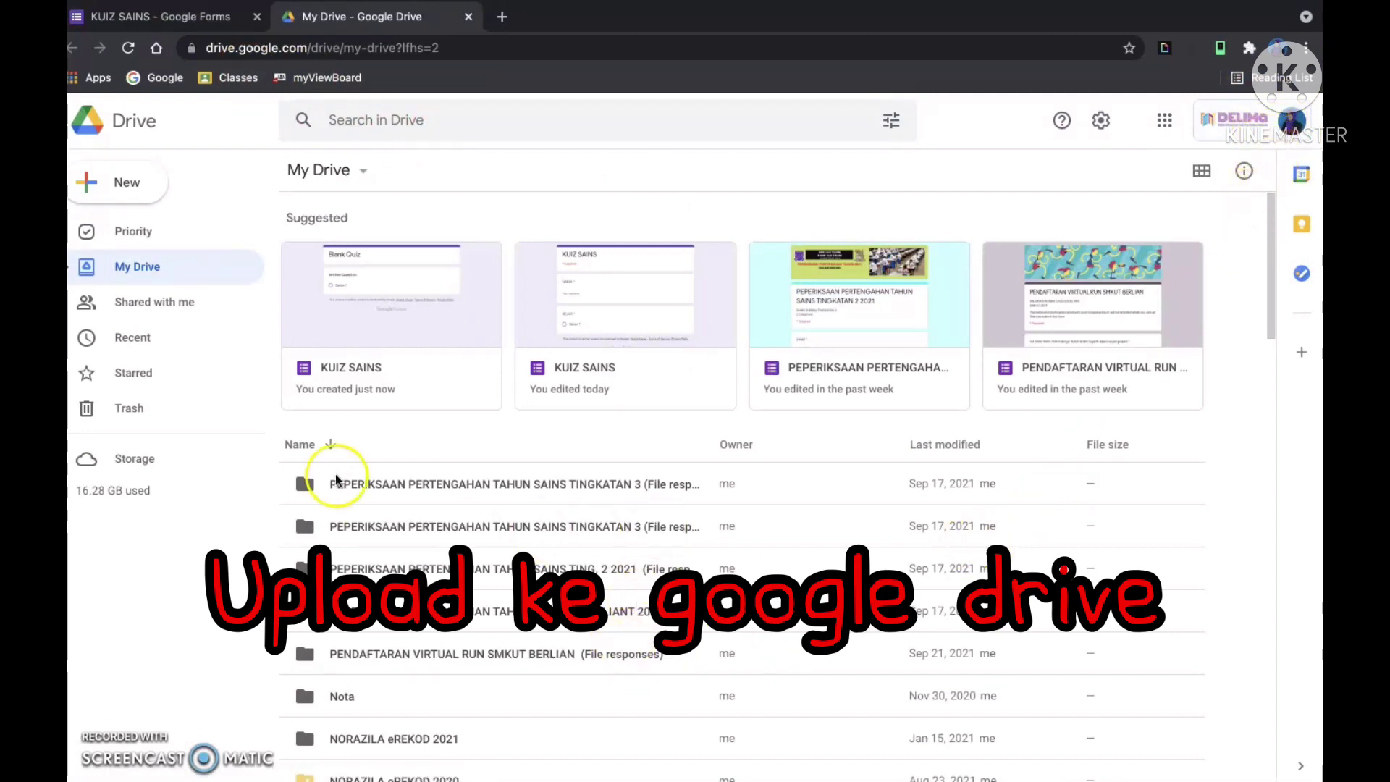
Step: Upload the KUIZ SAINS Word document from the Desktop folder to My Drive
click(129, 190)
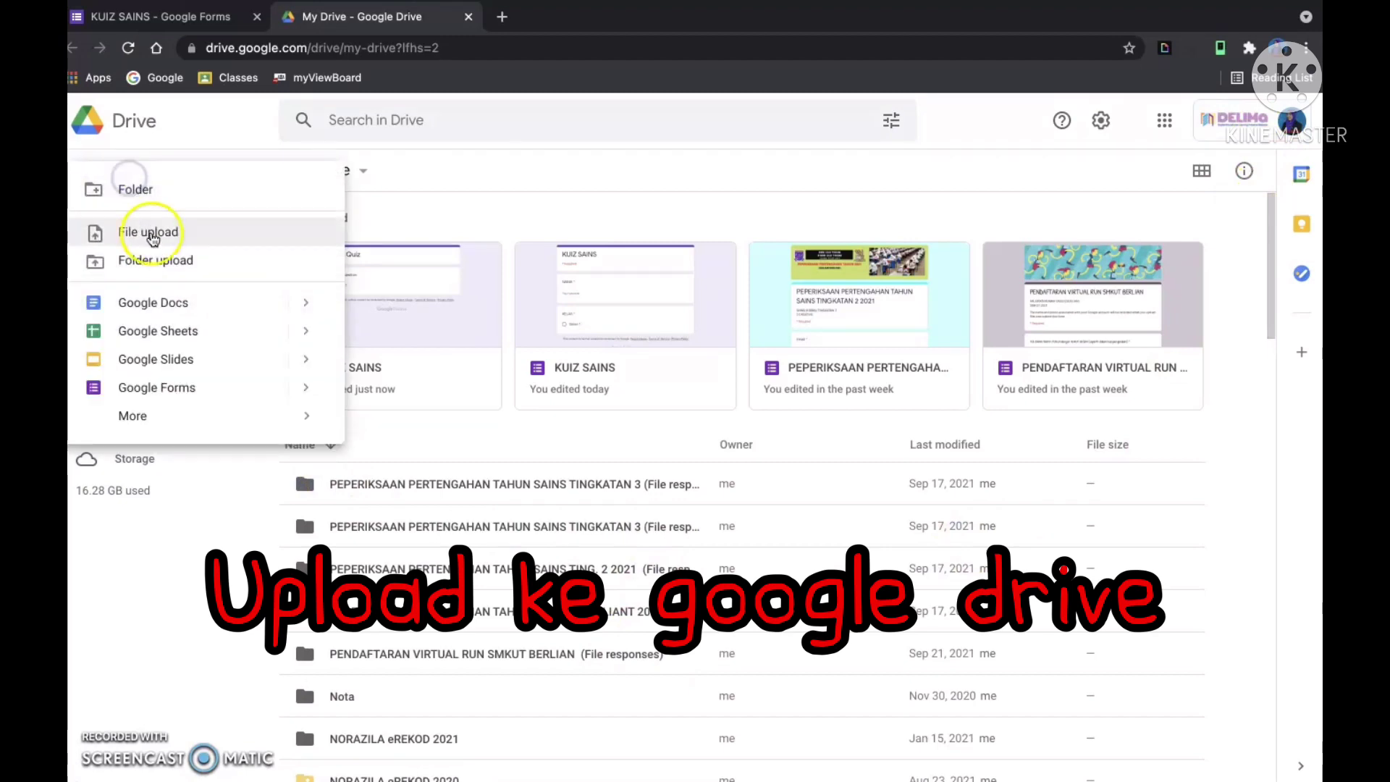
click(154, 232)
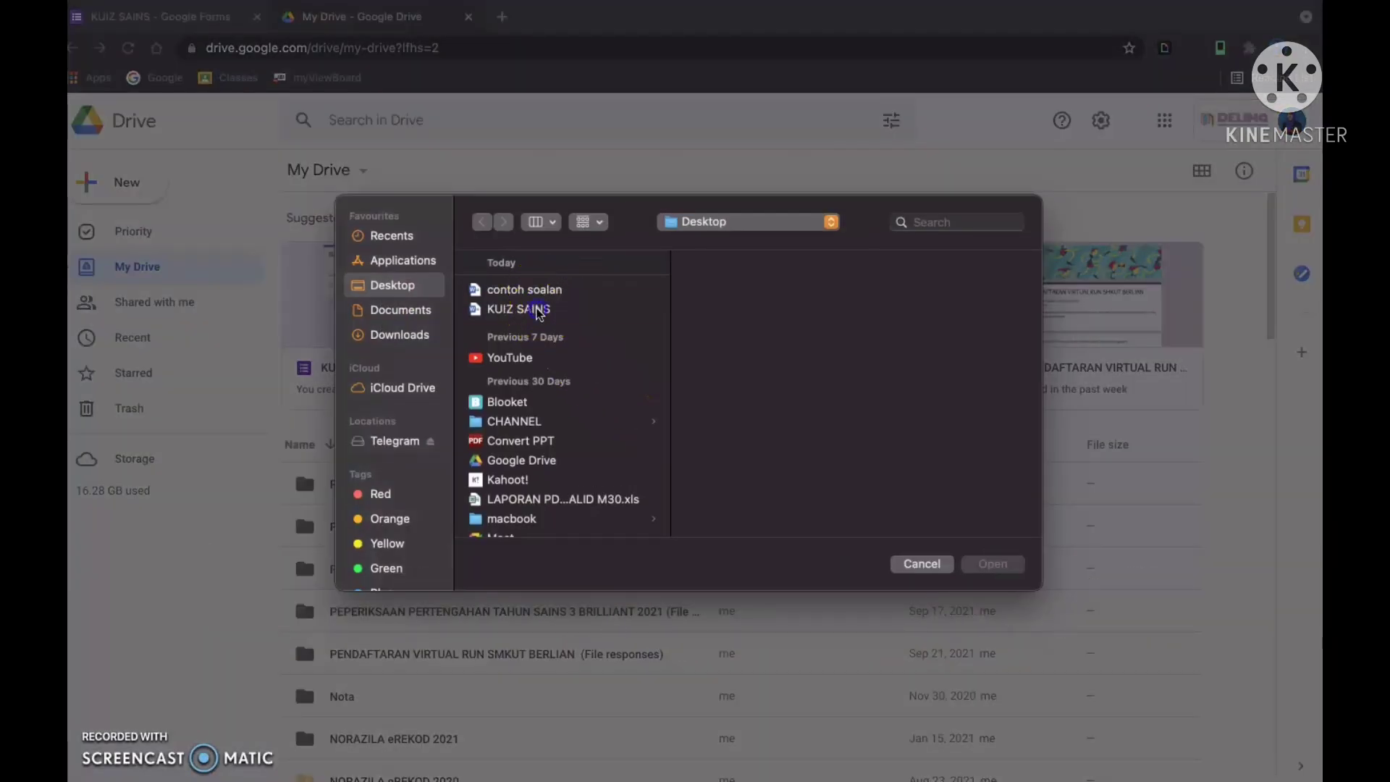
click(539, 310)
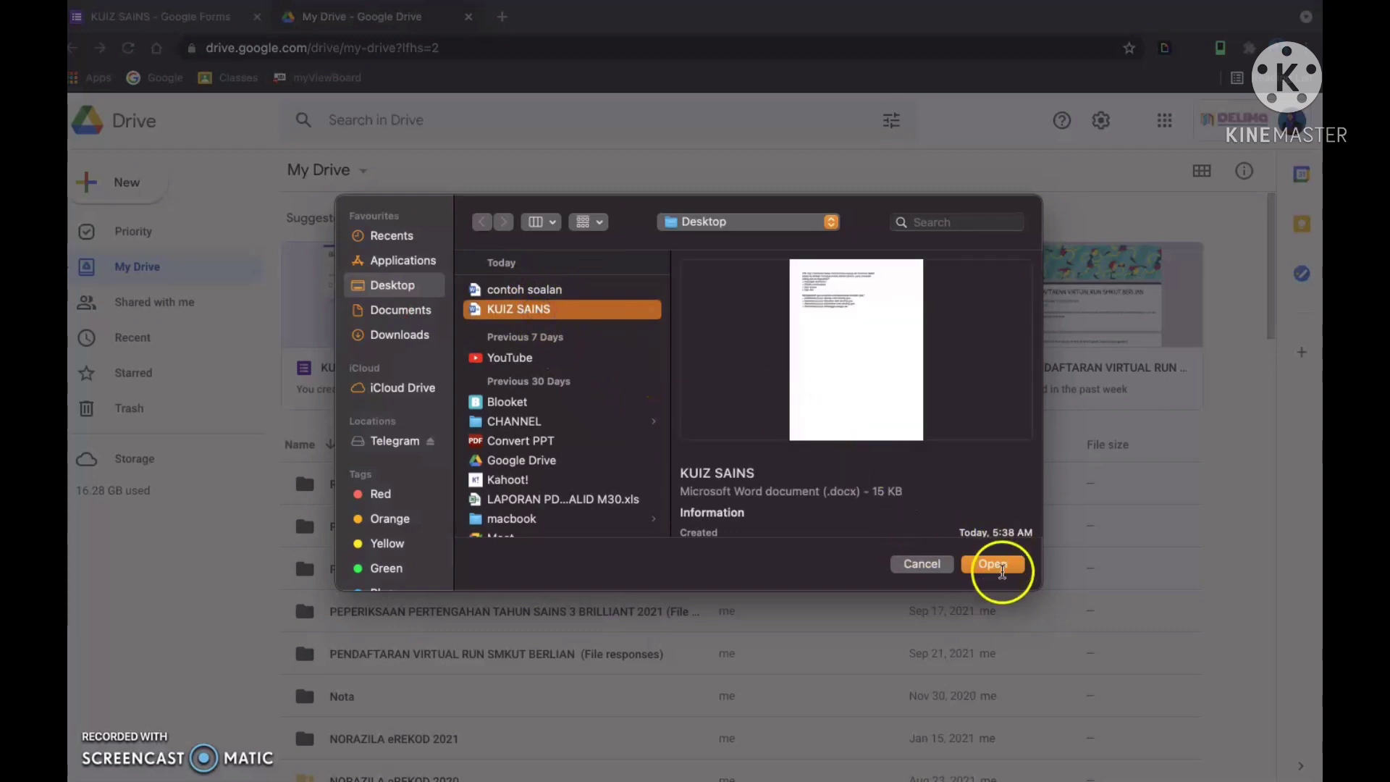
click(999, 566)
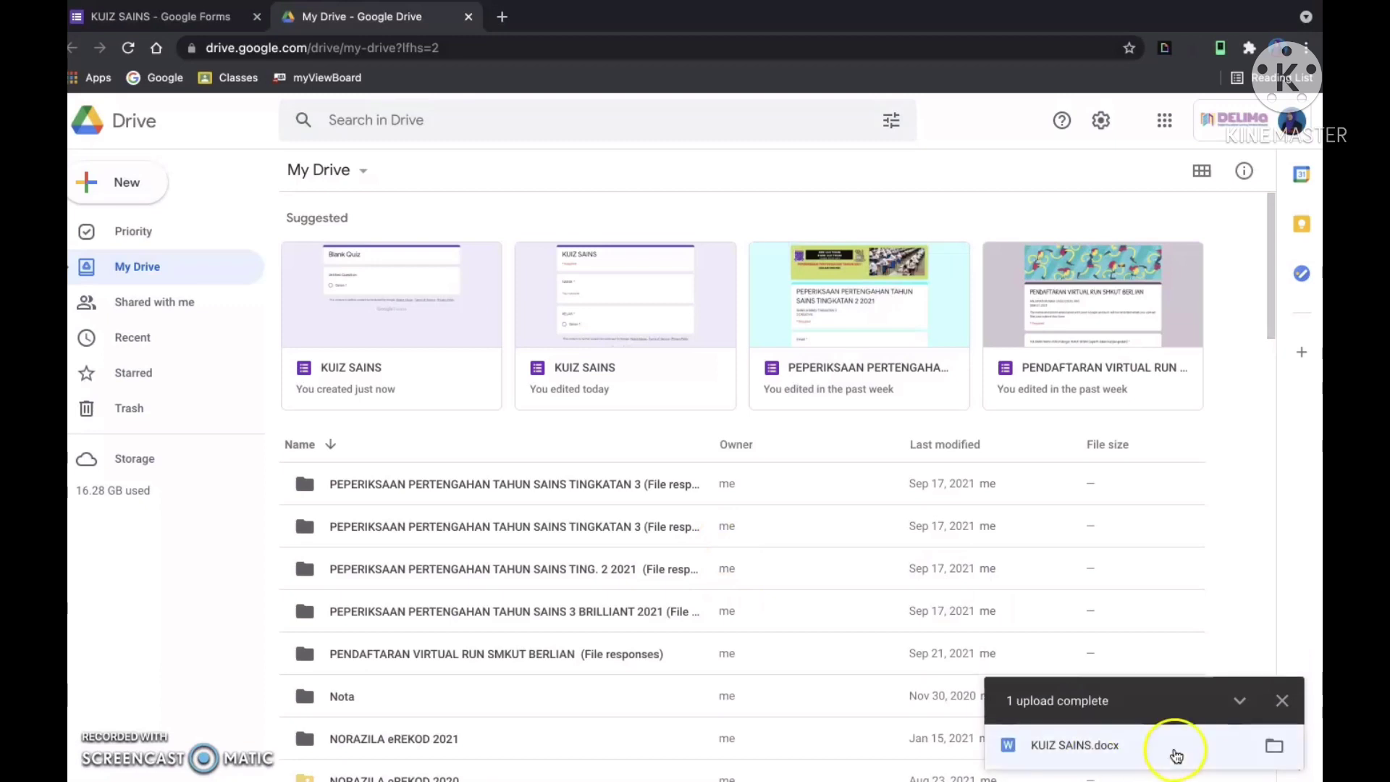
Step: Open the uploaded KUIZ SAINS.docx and save it as a Google Docs file
click(1079, 746)
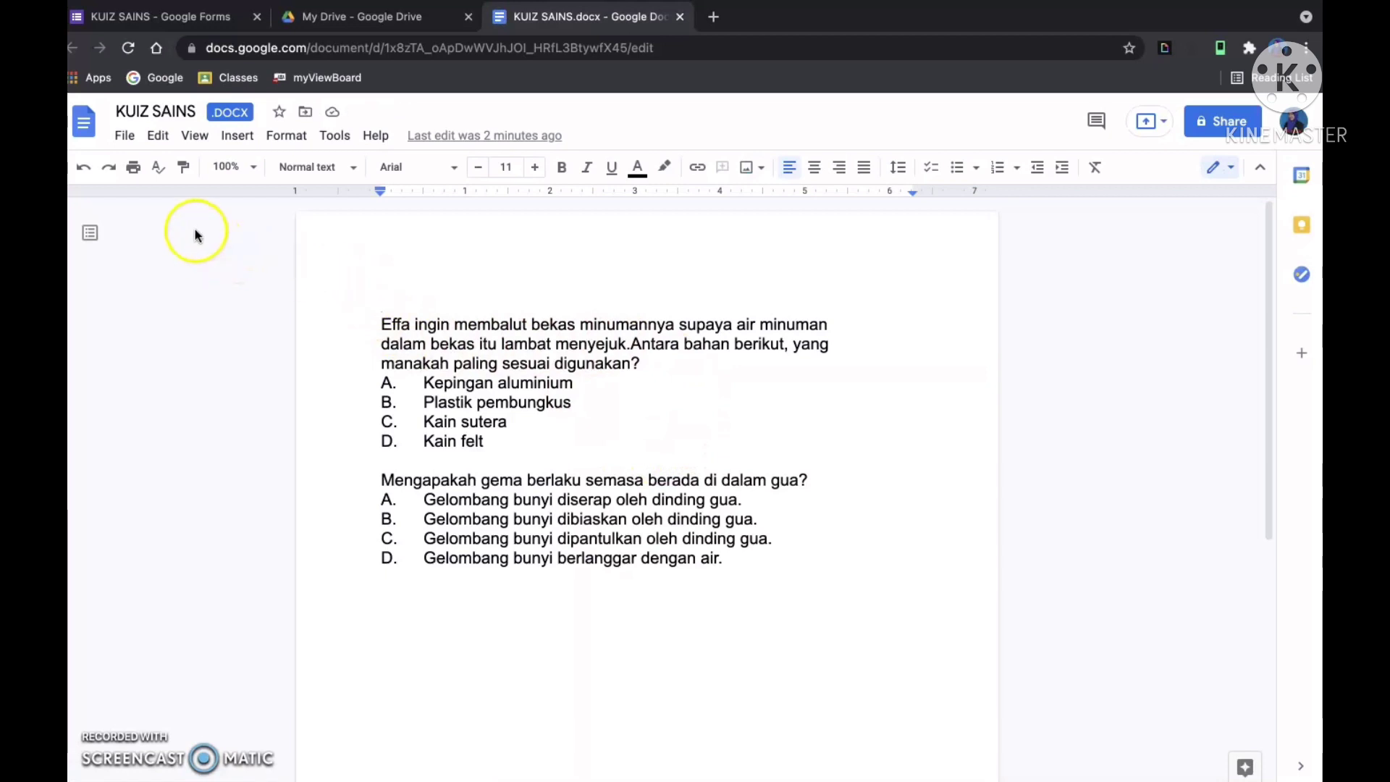
click(124, 136)
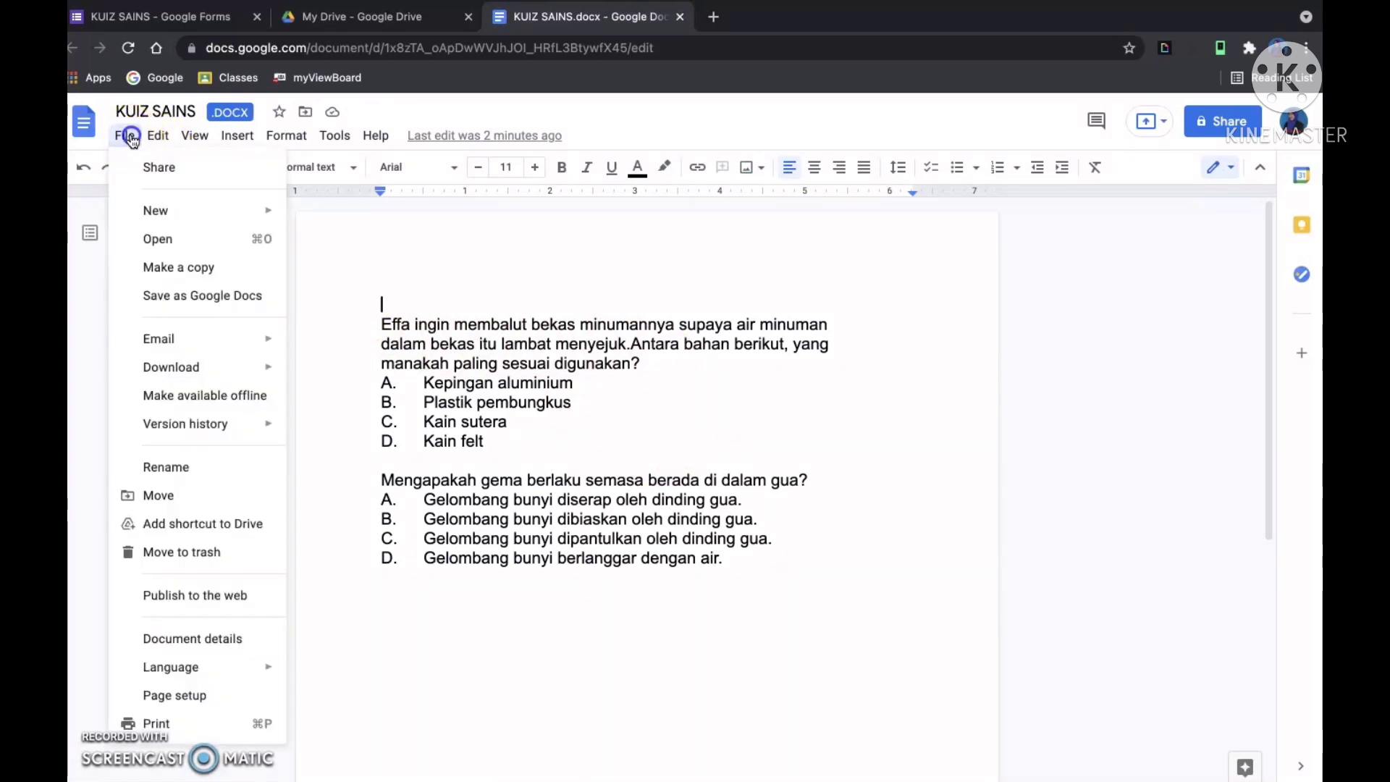
click(216, 297)
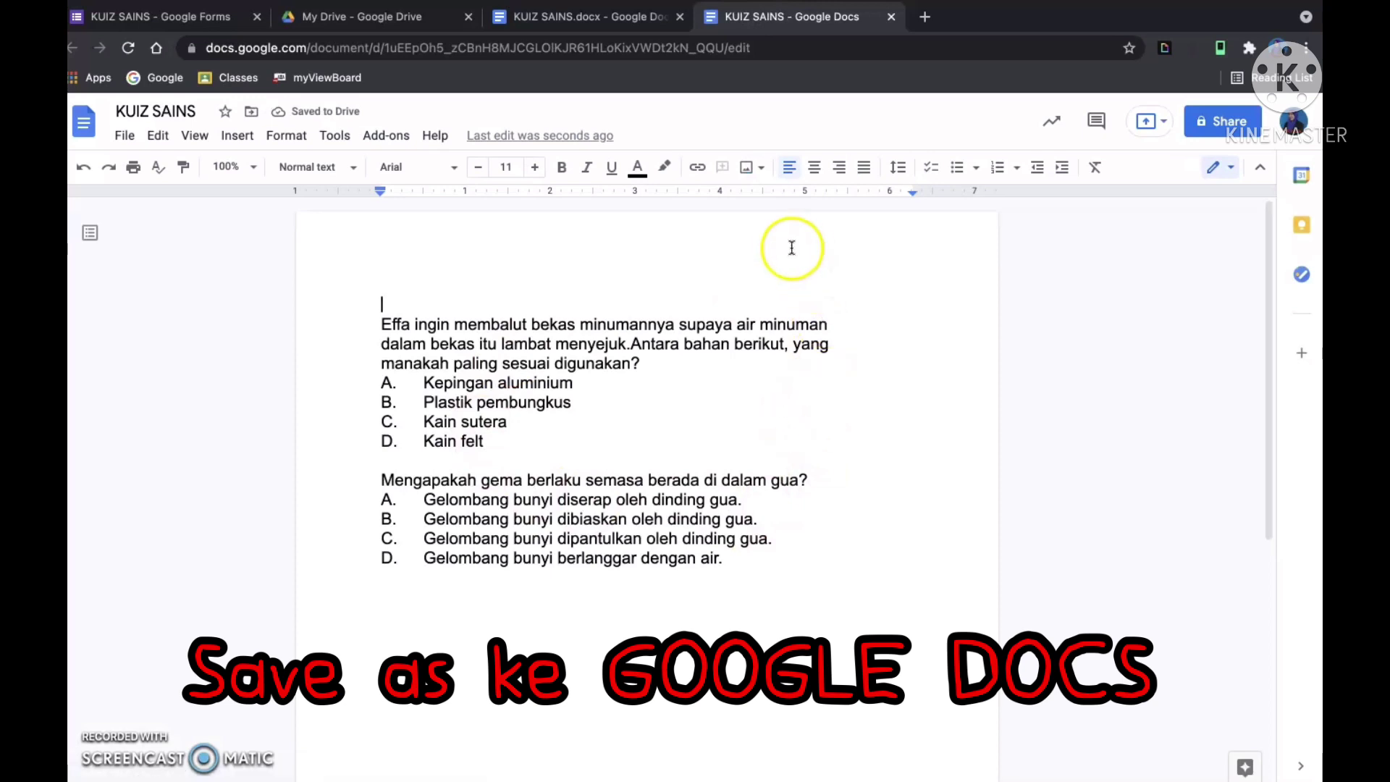
Step: Return to the KUIZ SAINS form and open the Google Workspace Marketplace for add-ons
click(182, 22)
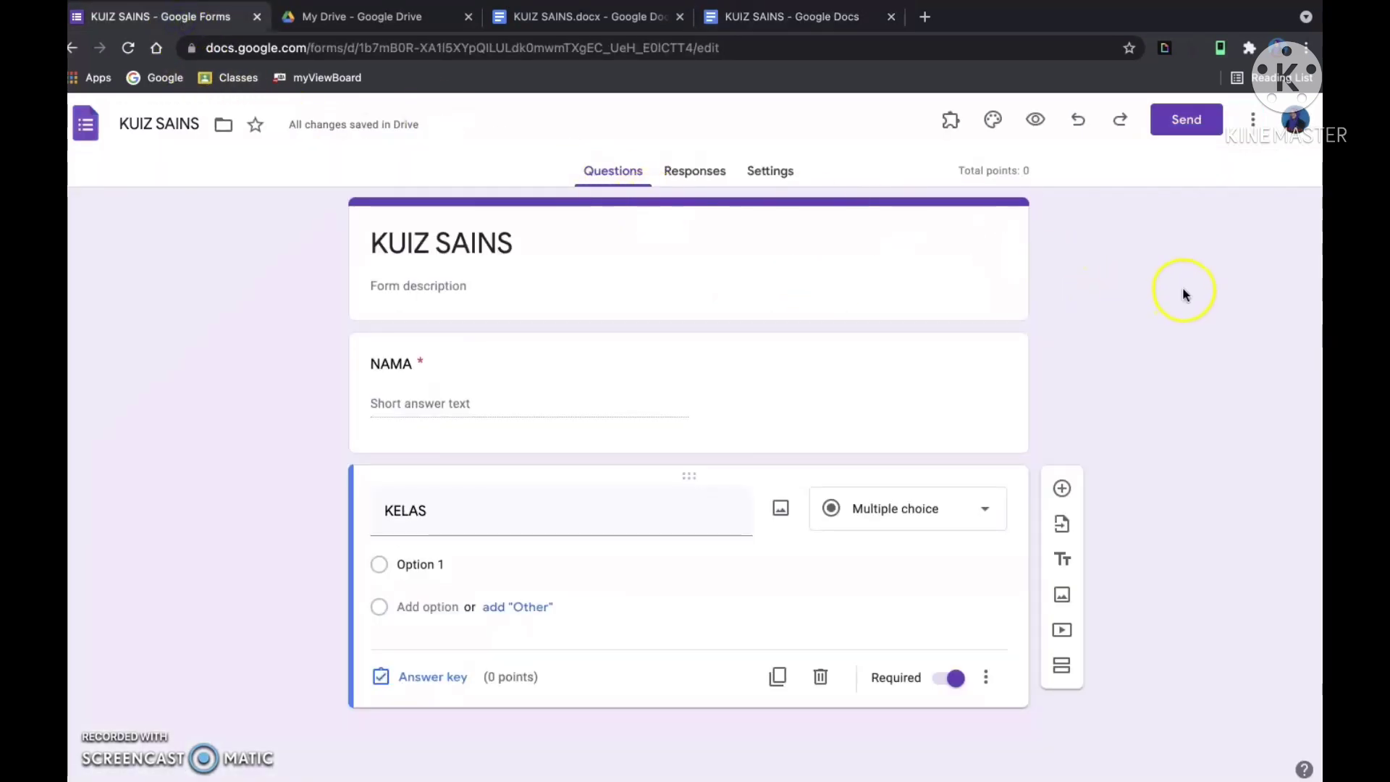
click(1254, 128)
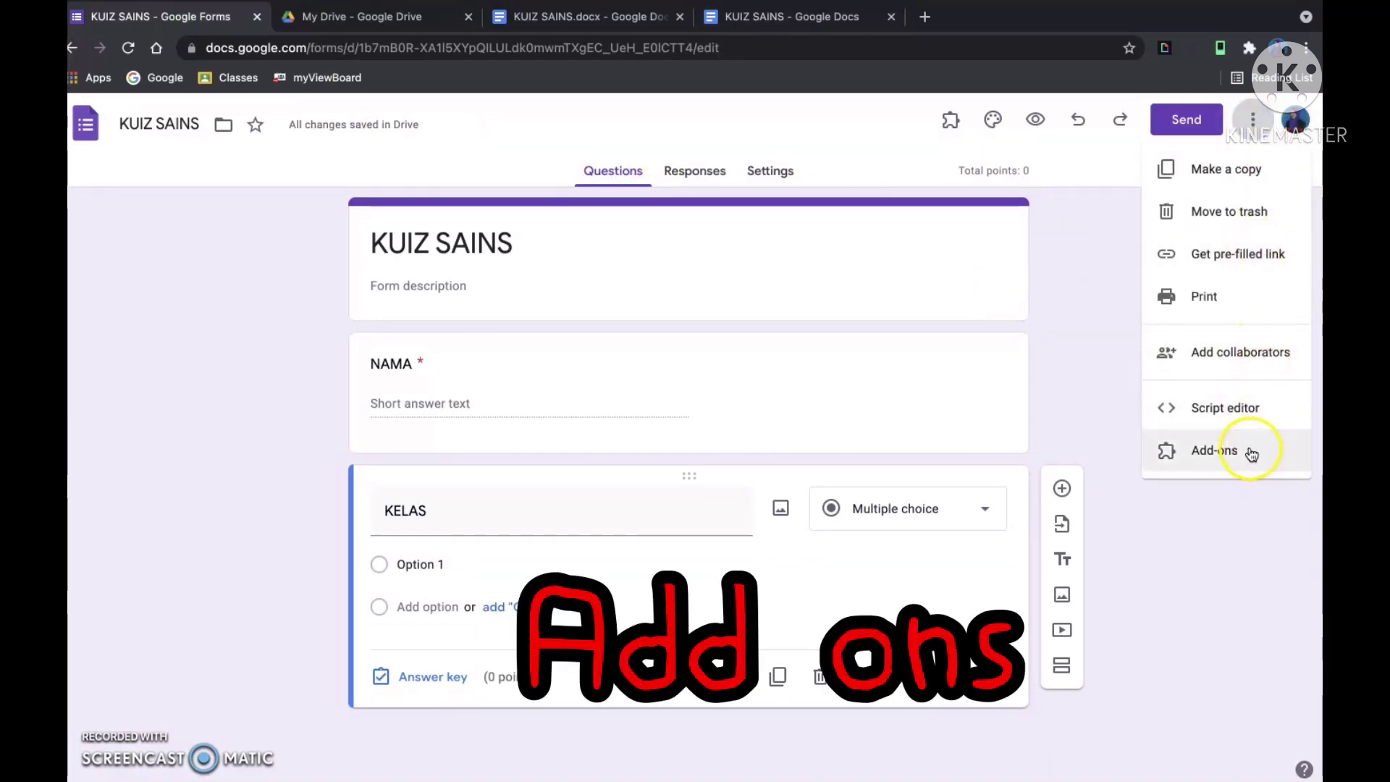
click(1251, 454)
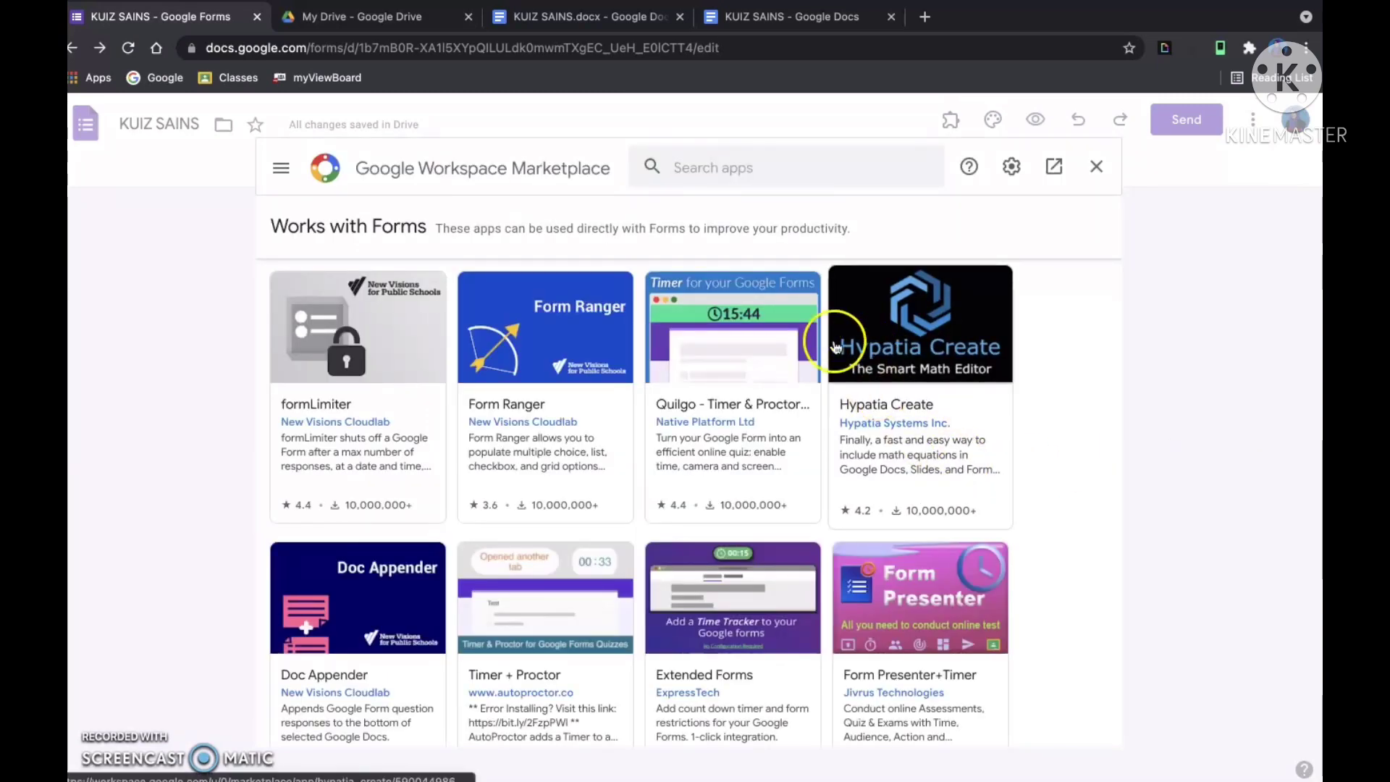
Step: Search the marketplace for Form Builder, check its add-on page and close the marketplace
click(727, 175)
text(FORM )
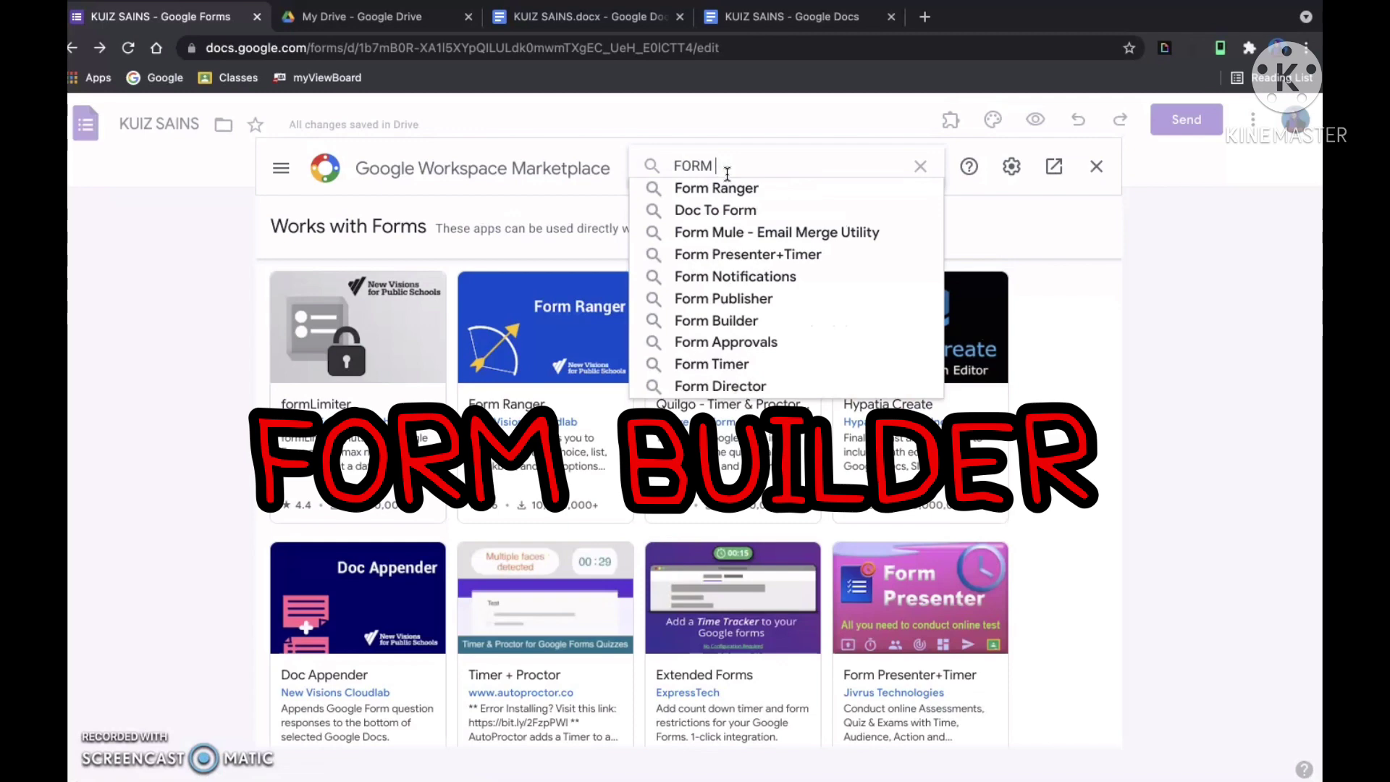
text(BU)
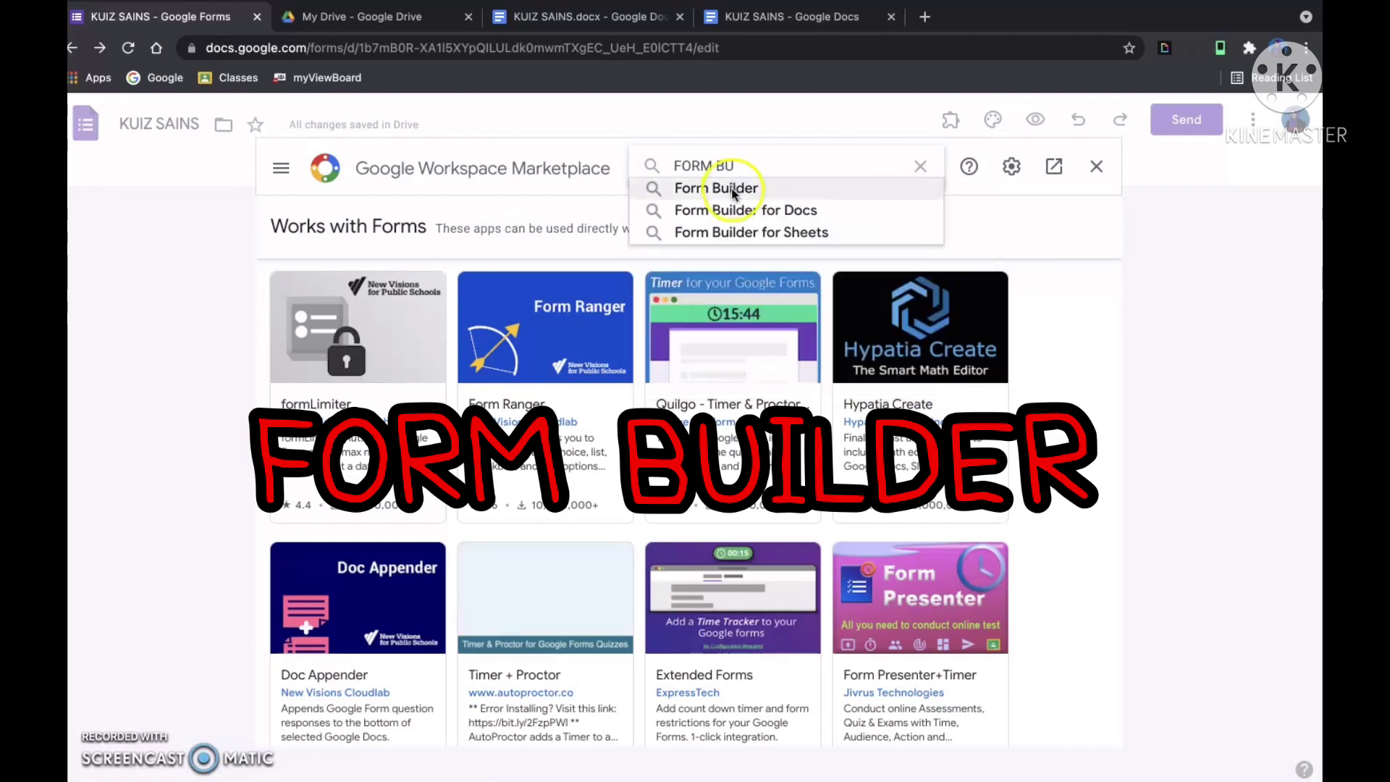
click(732, 189)
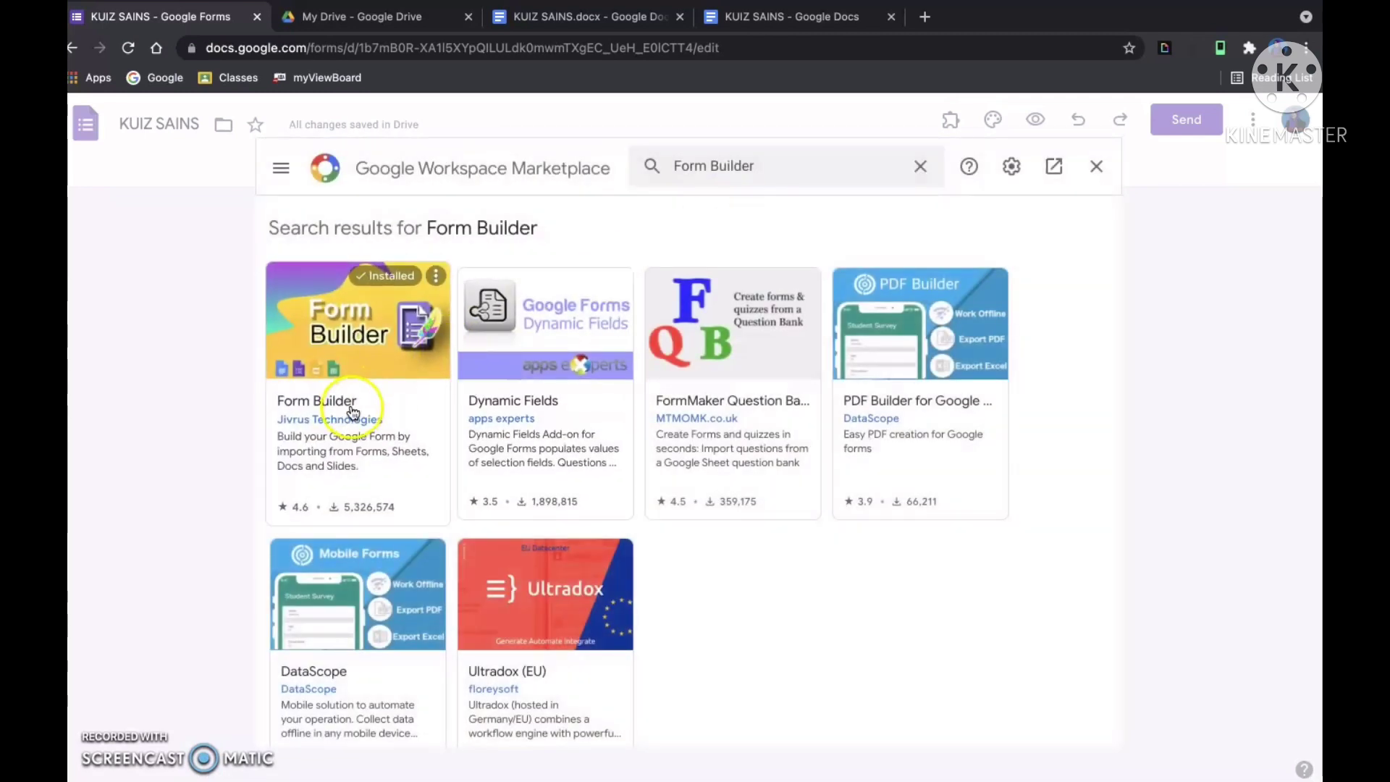
click(395, 371)
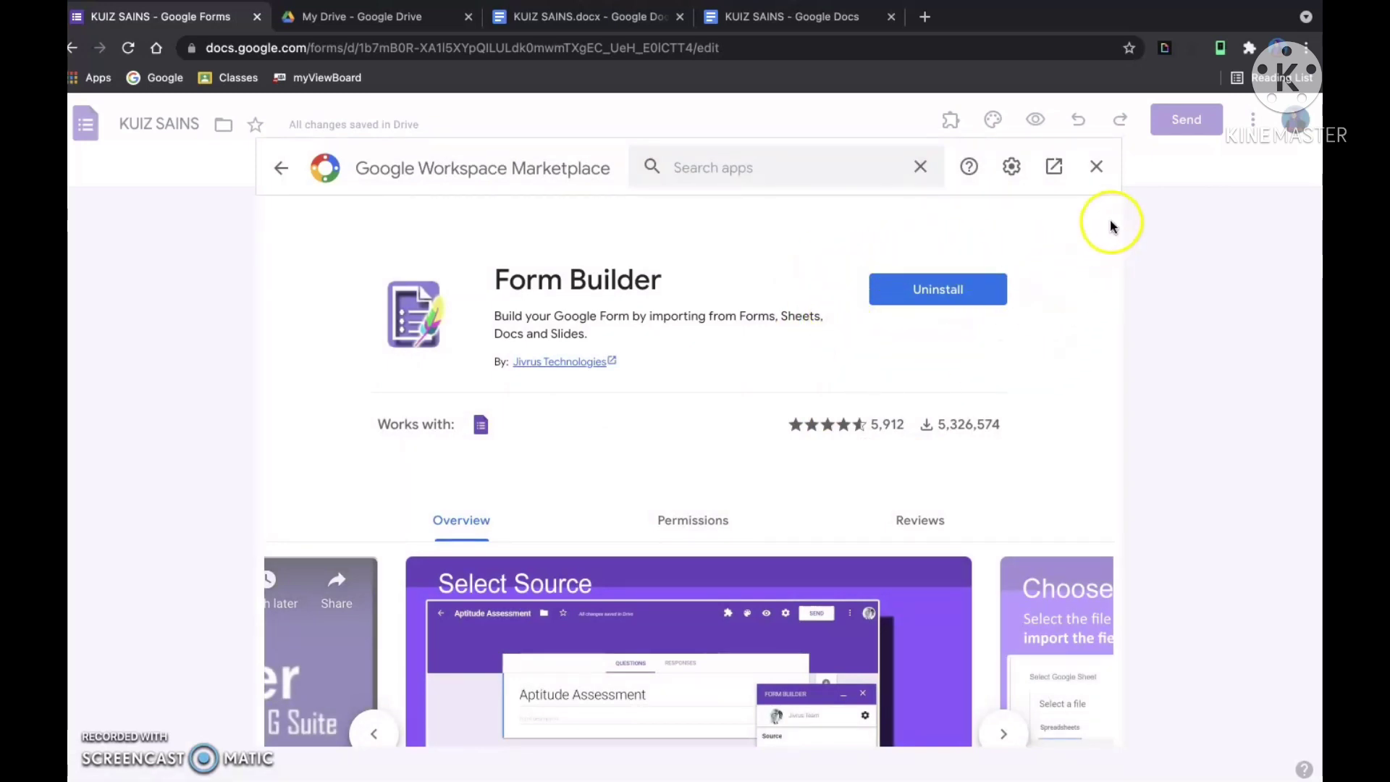
click(1096, 166)
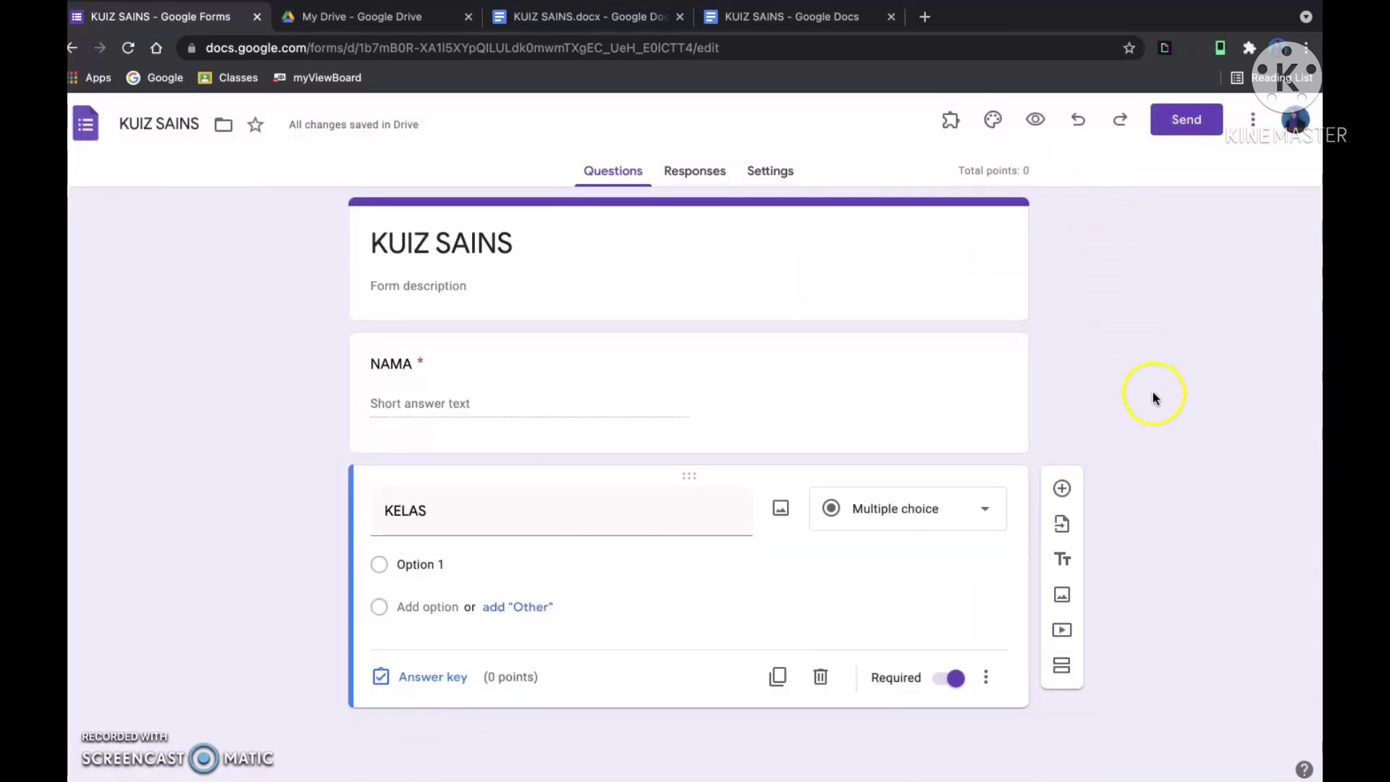
Step: Start the Form Builder add-on on the KUIZ SAINS form to bring up its import source choices
click(578, 309)
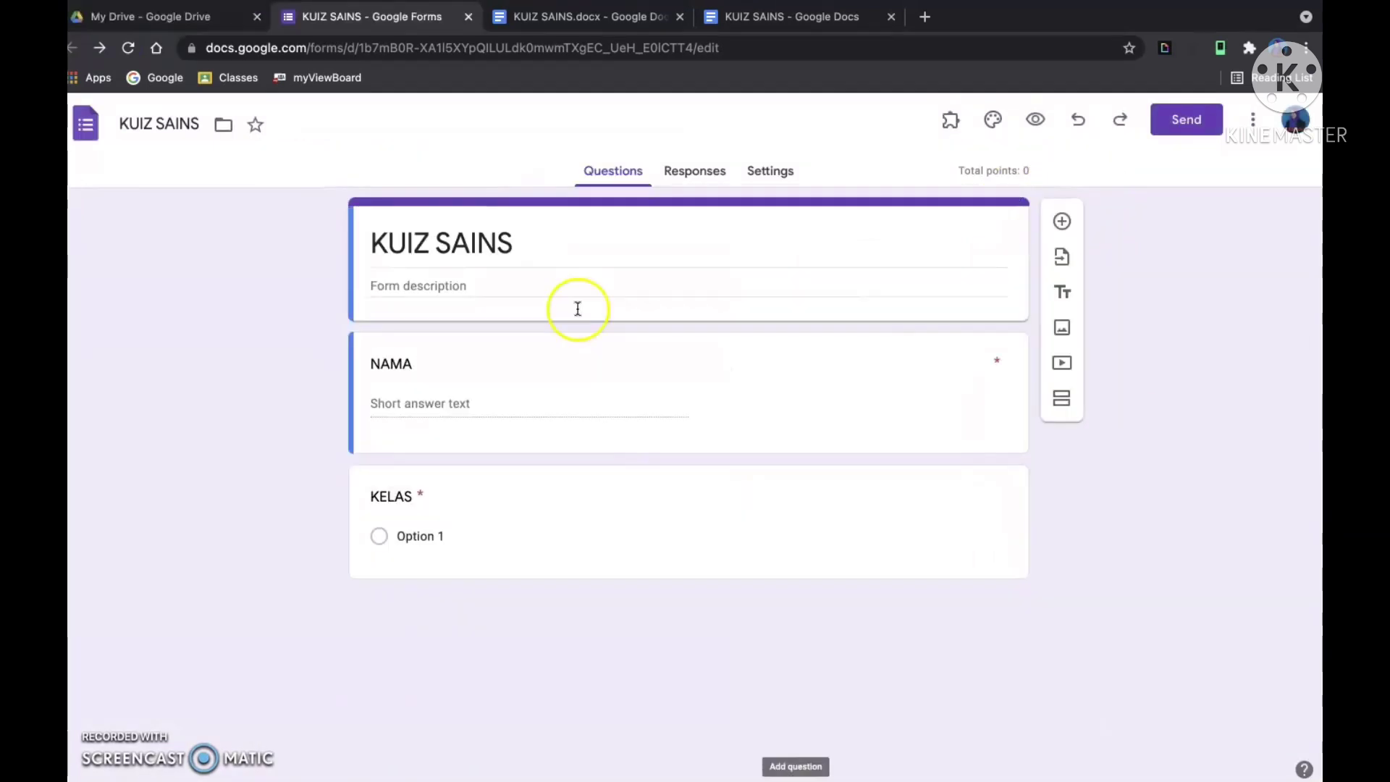
click(953, 121)
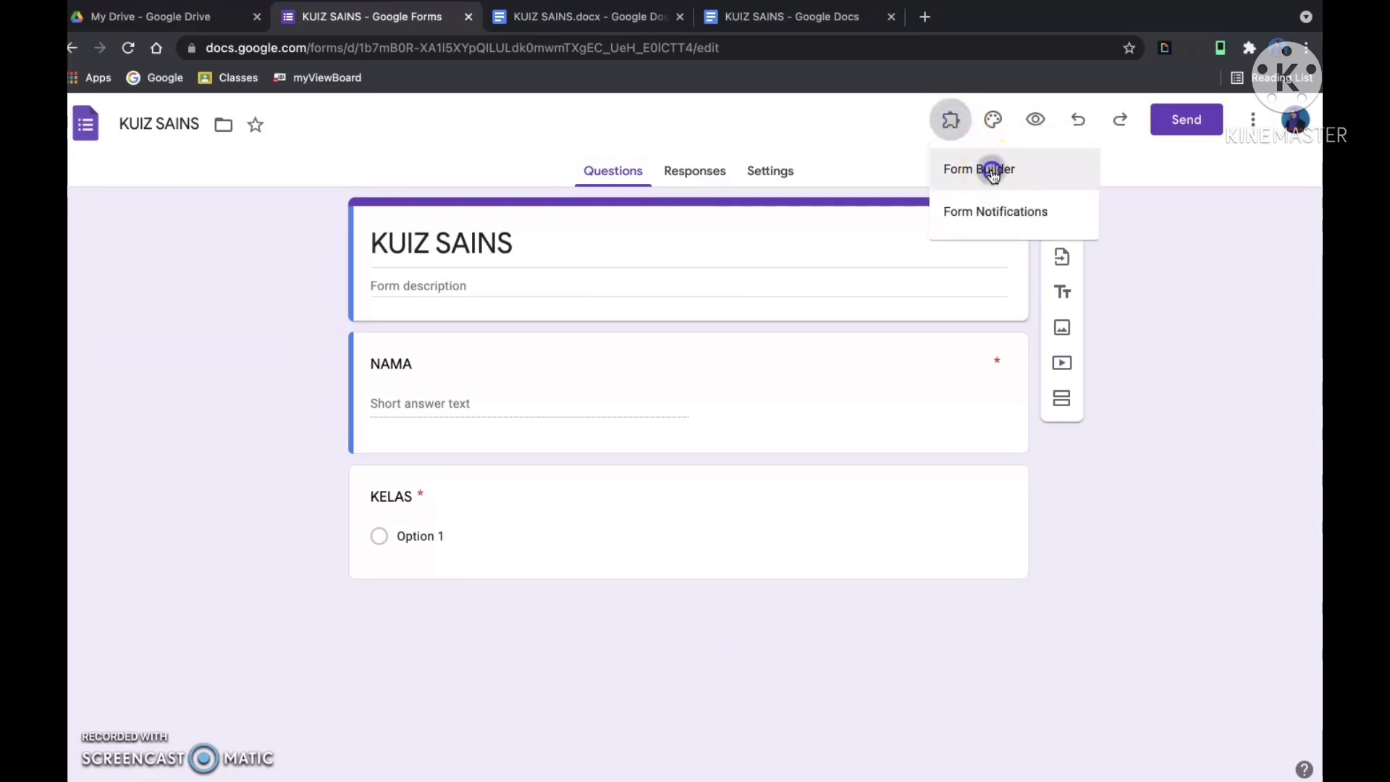
click(989, 169)
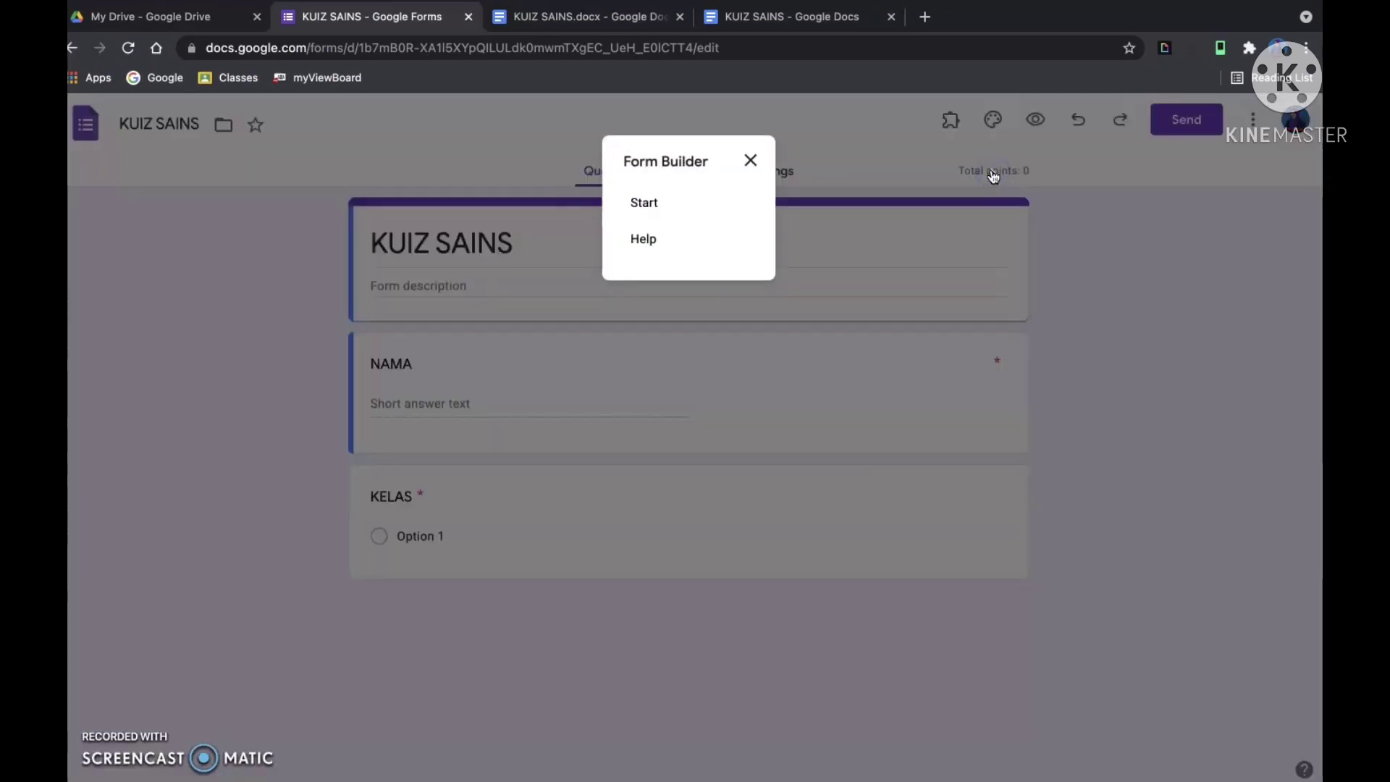
click(647, 203)
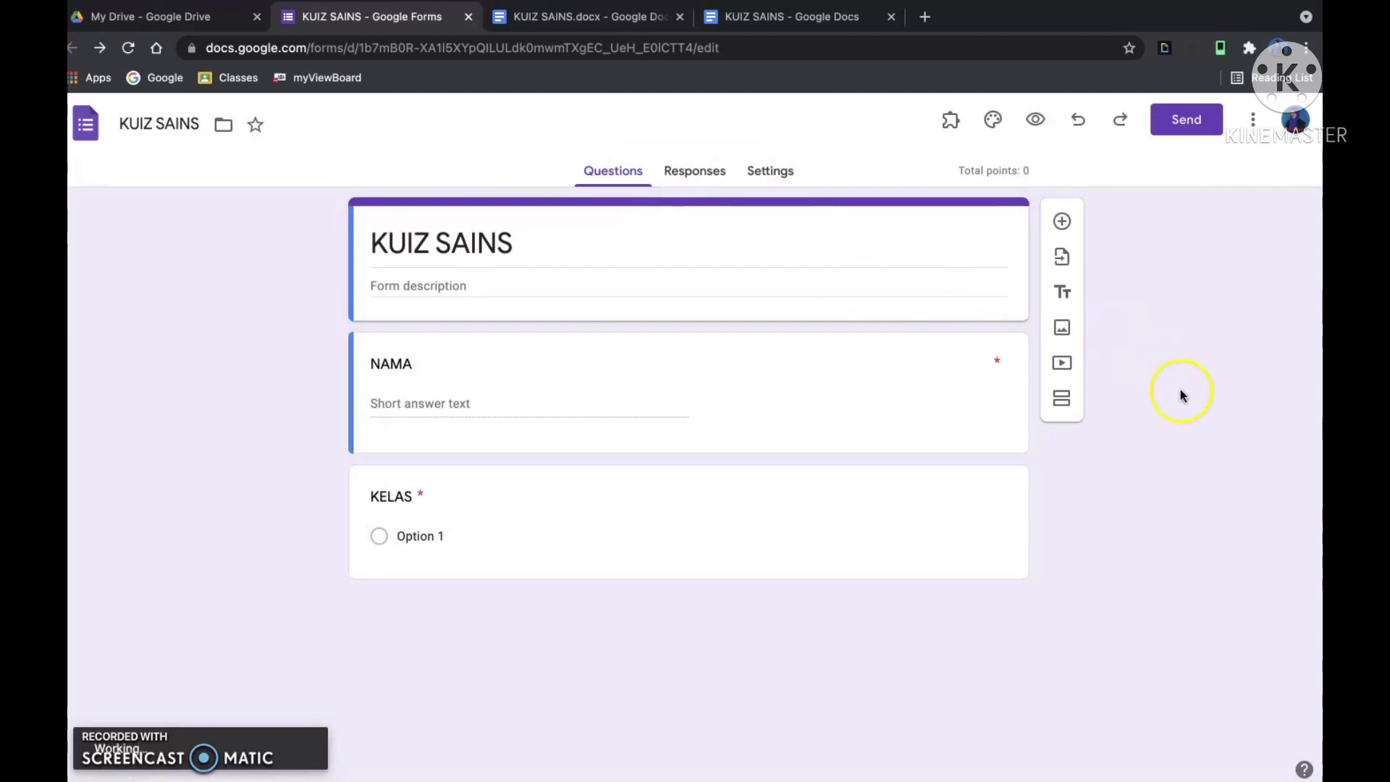
click(1197, 548)
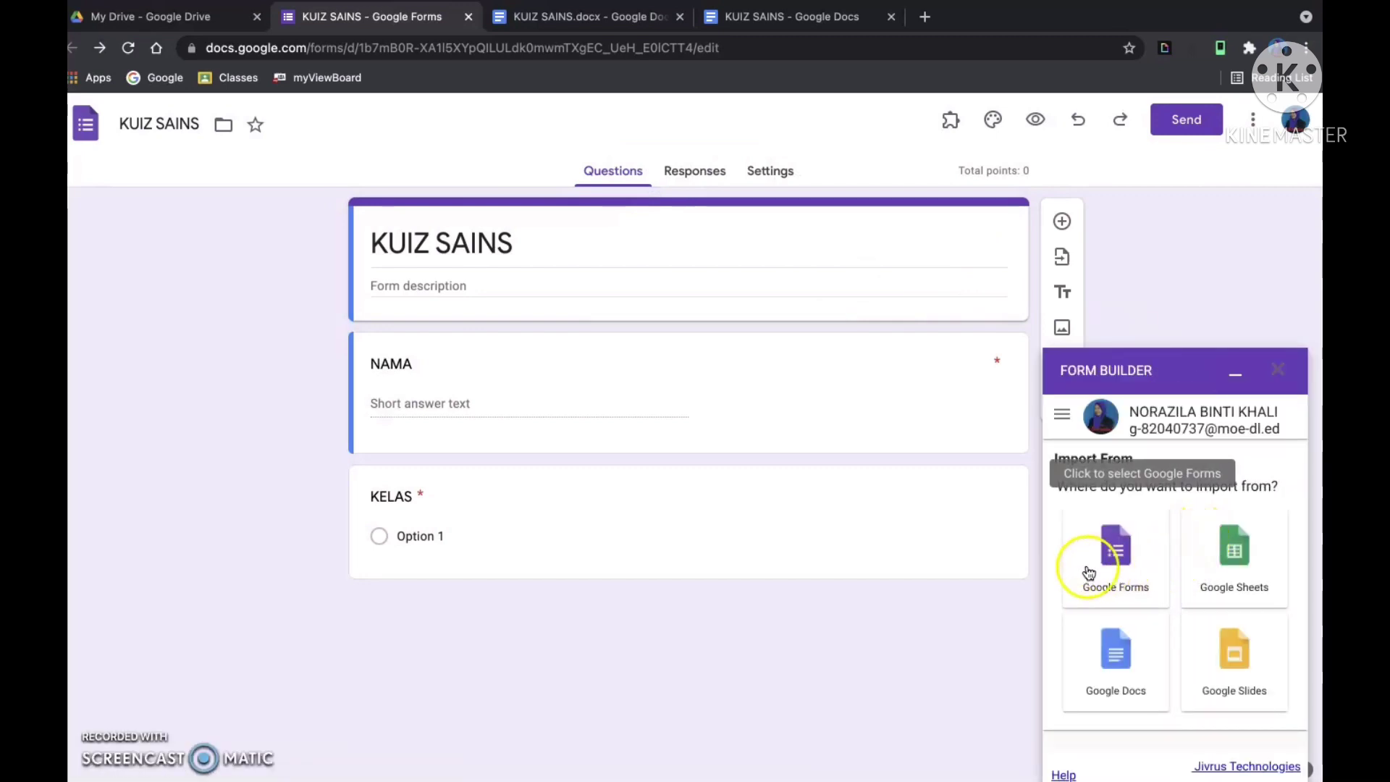
Step: Choose Google Docs as the Form Builder import source and load the KUIZ SAINS document
click(1118, 652)
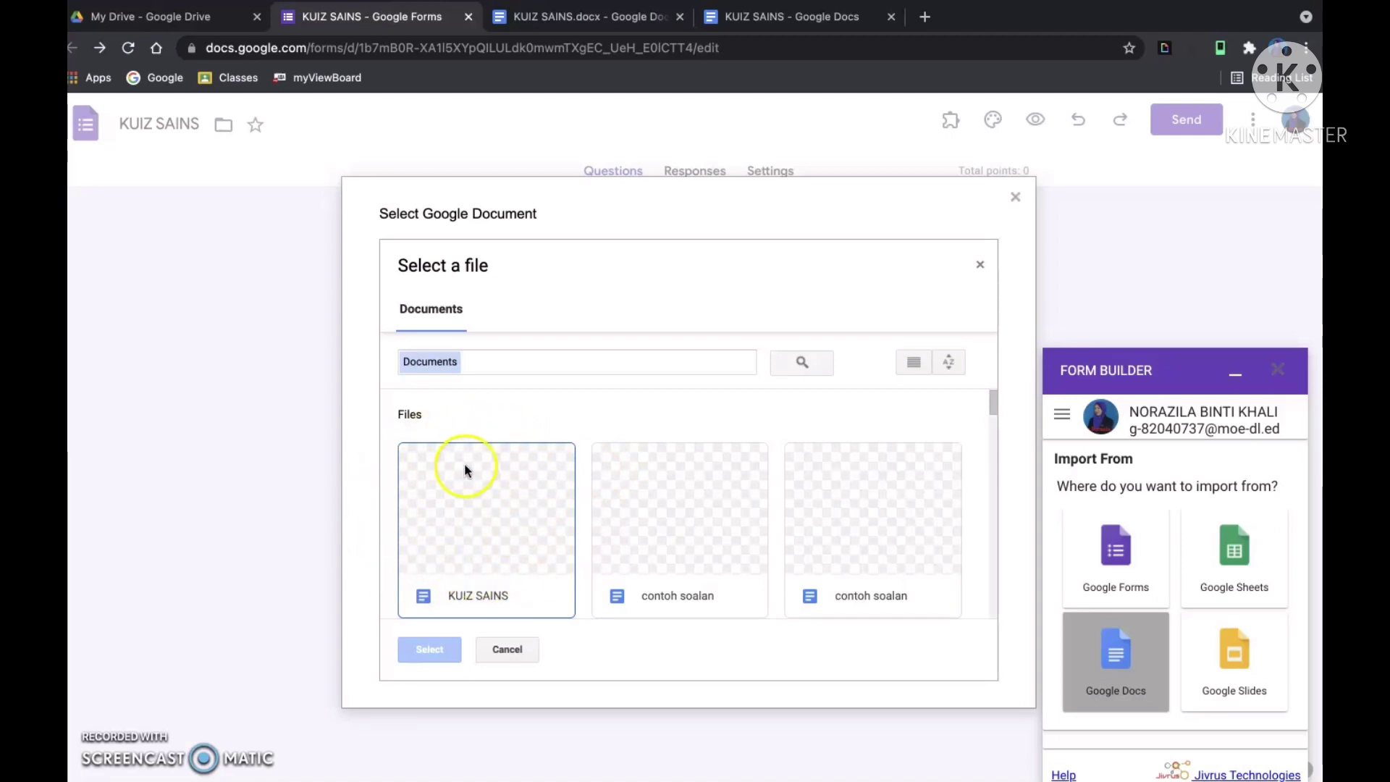
click(477, 572)
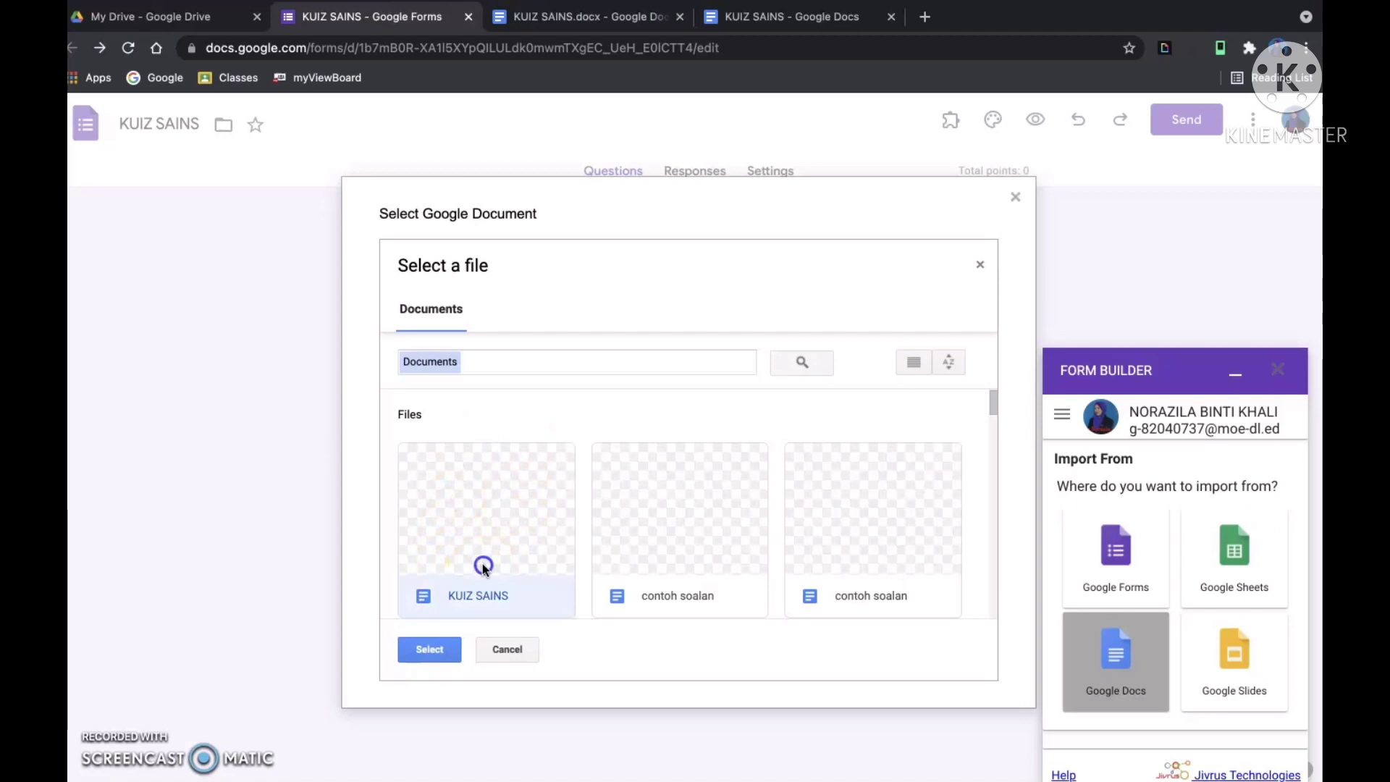
click(435, 654)
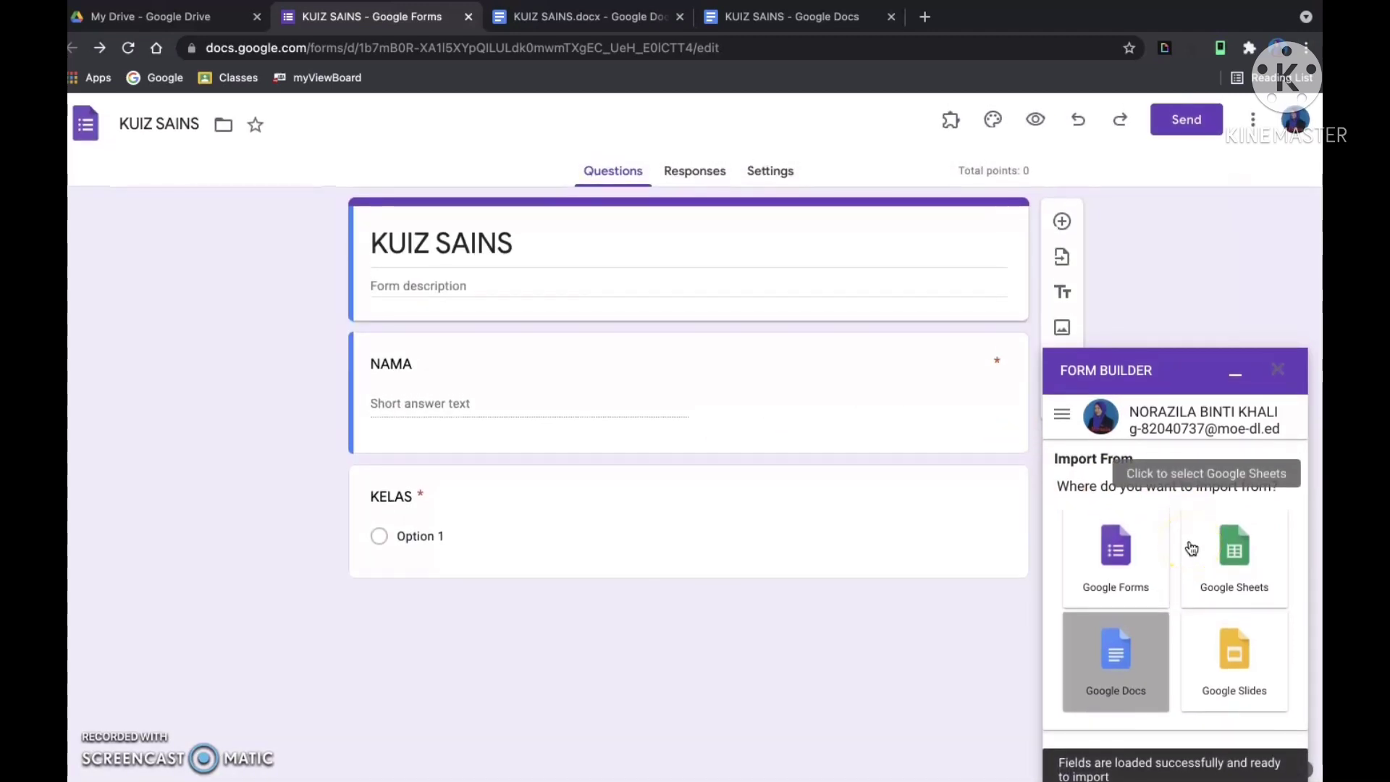
Step: Import both multiple-choice questions loaded from the document into the form and look them over
scroll(1191, 548, down, 3)
scroll(1191, 548, down, 4)
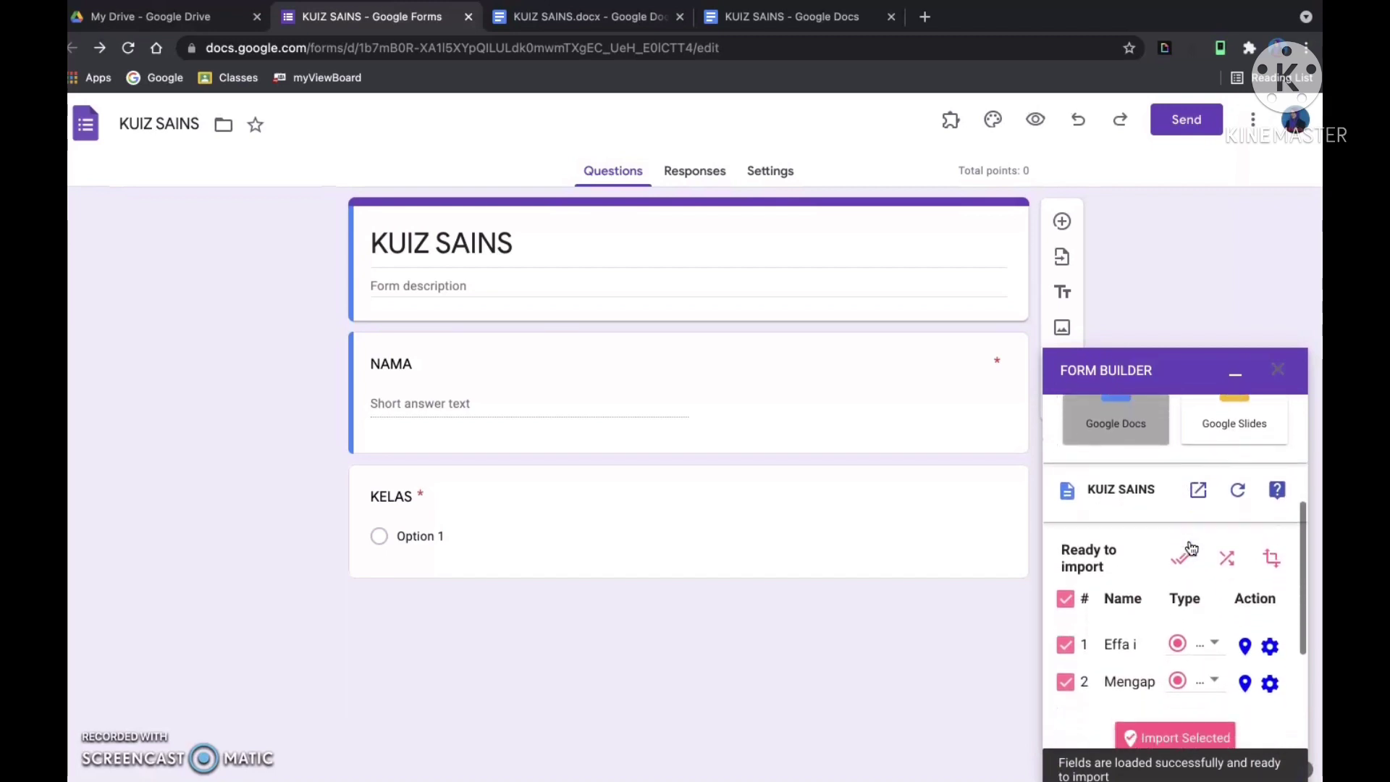
scroll(1191, 548, down, 2)
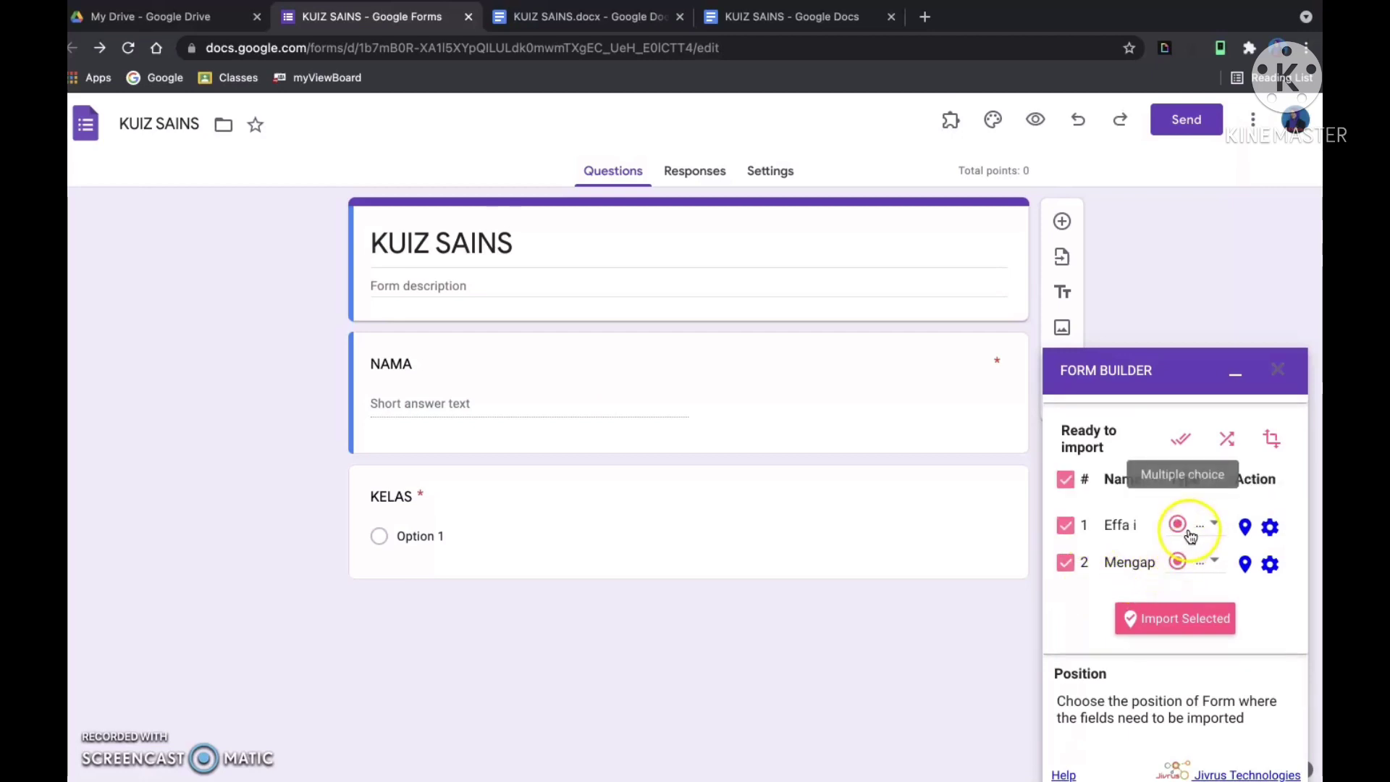
click(1188, 619)
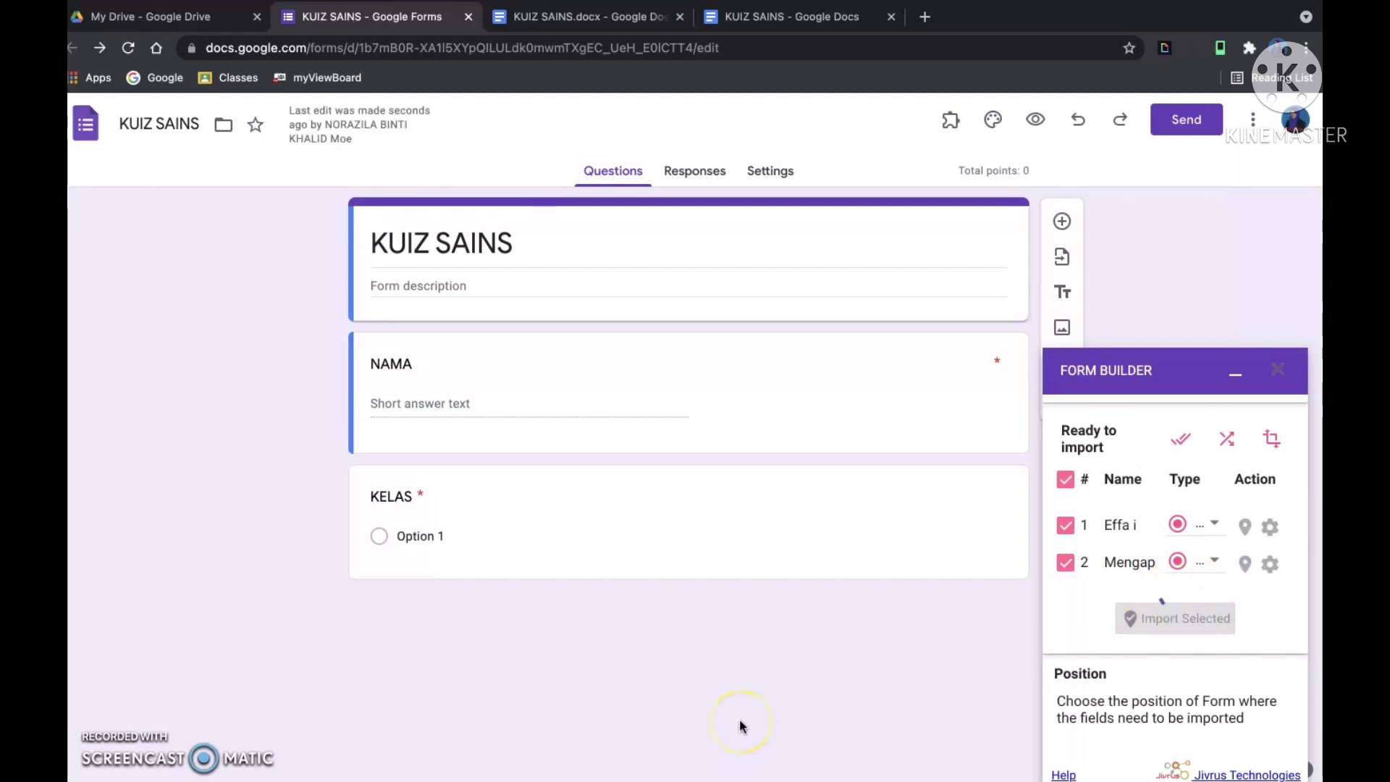
scroll(742, 719, down, 3)
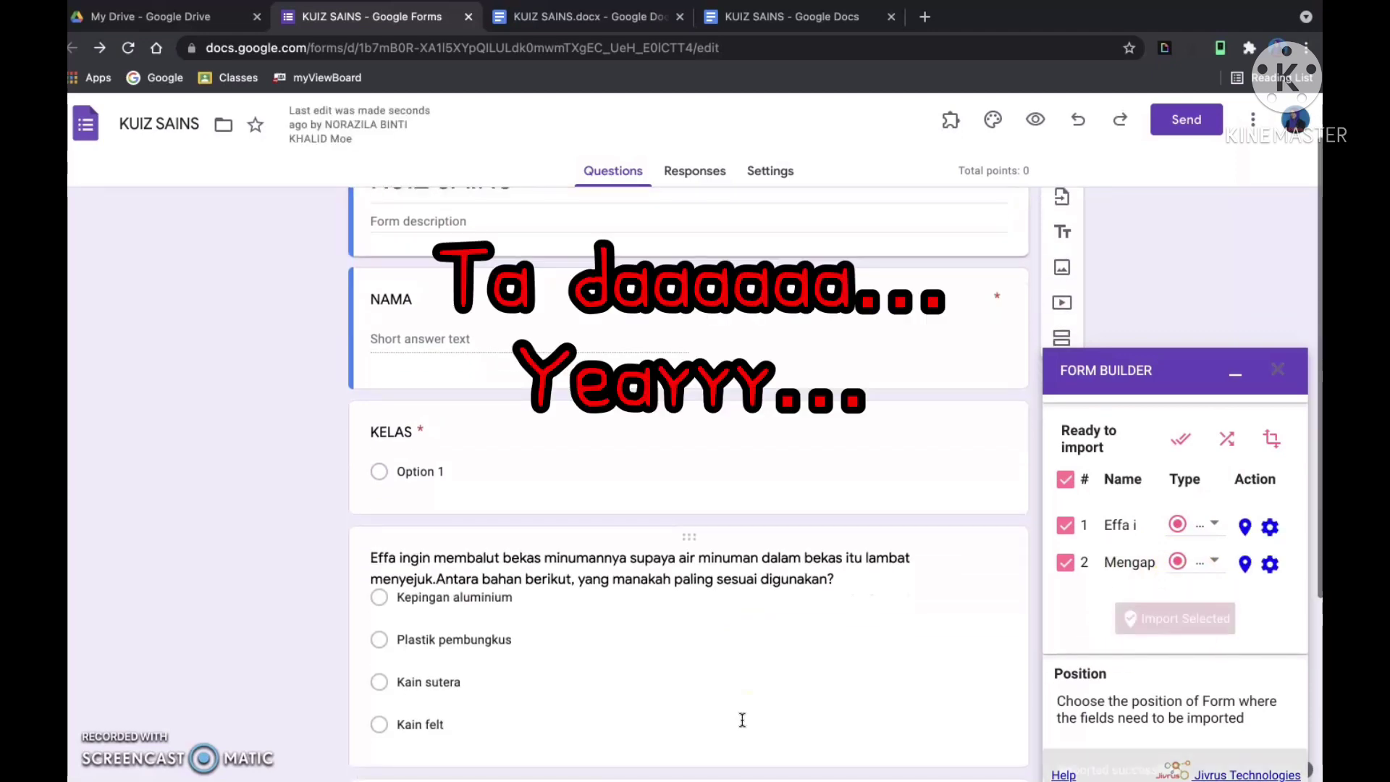
scroll(742, 720, down, 2)
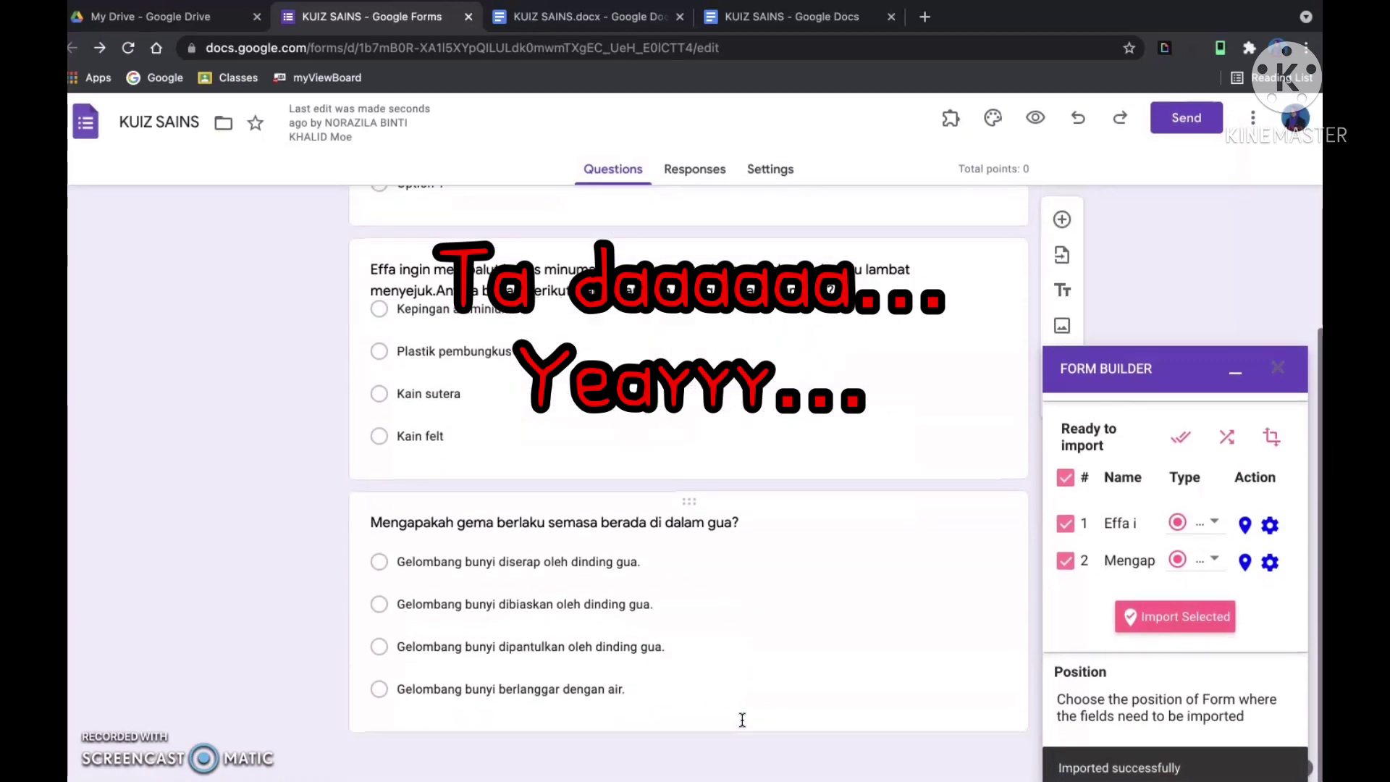
scroll(742, 719, up, 2)
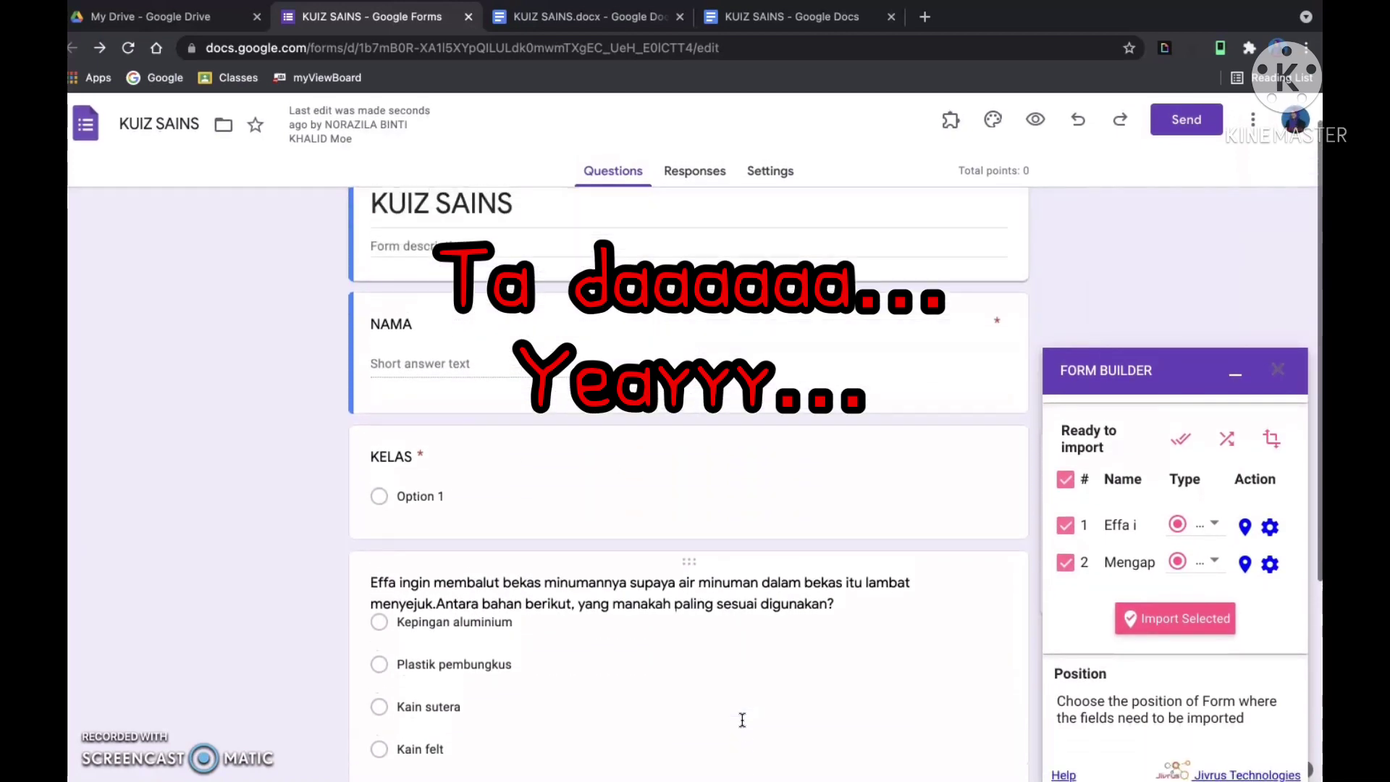
Step: Number the question beginning "Effa ingin membalut bekas minumannya" by adding "1." in front of its text
scroll(742, 719, down, 3)
scroll(742, 719, down, 2)
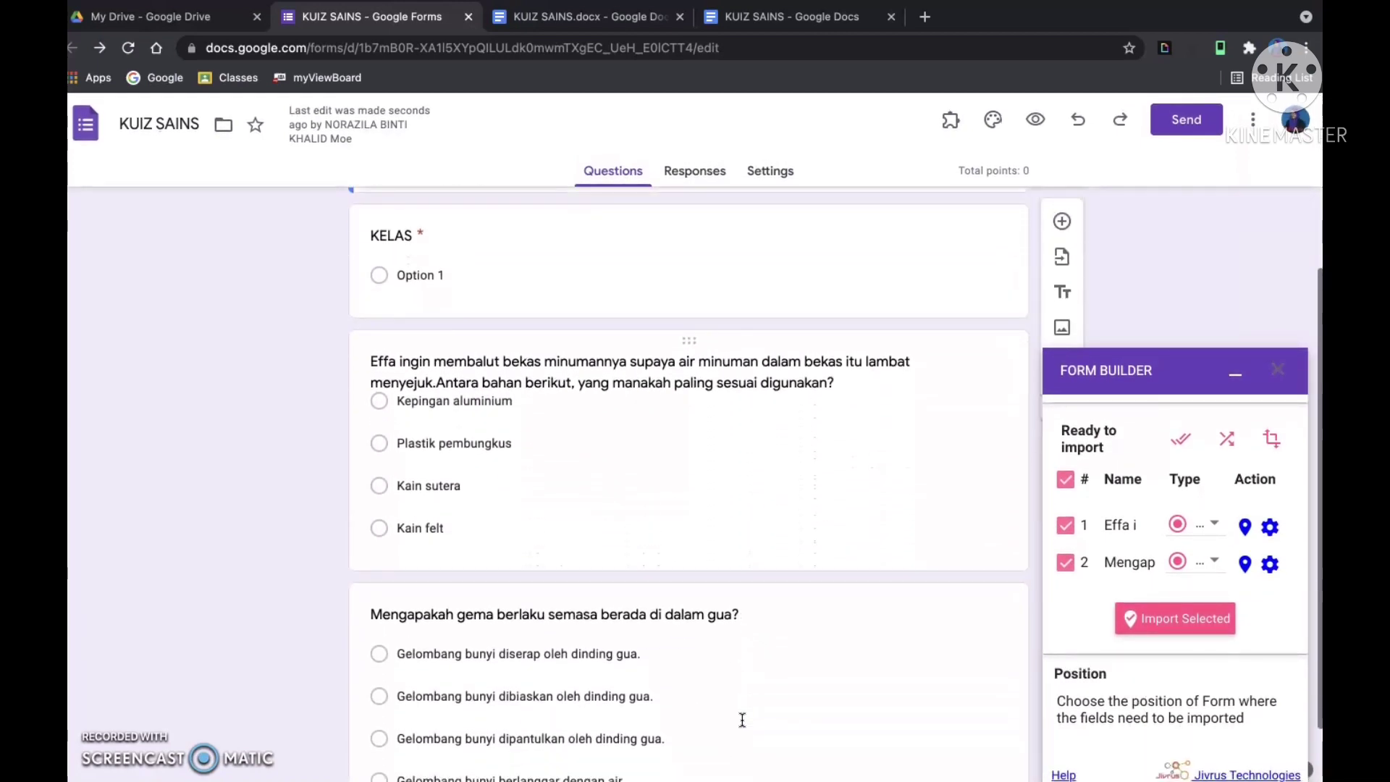
click(439, 503)
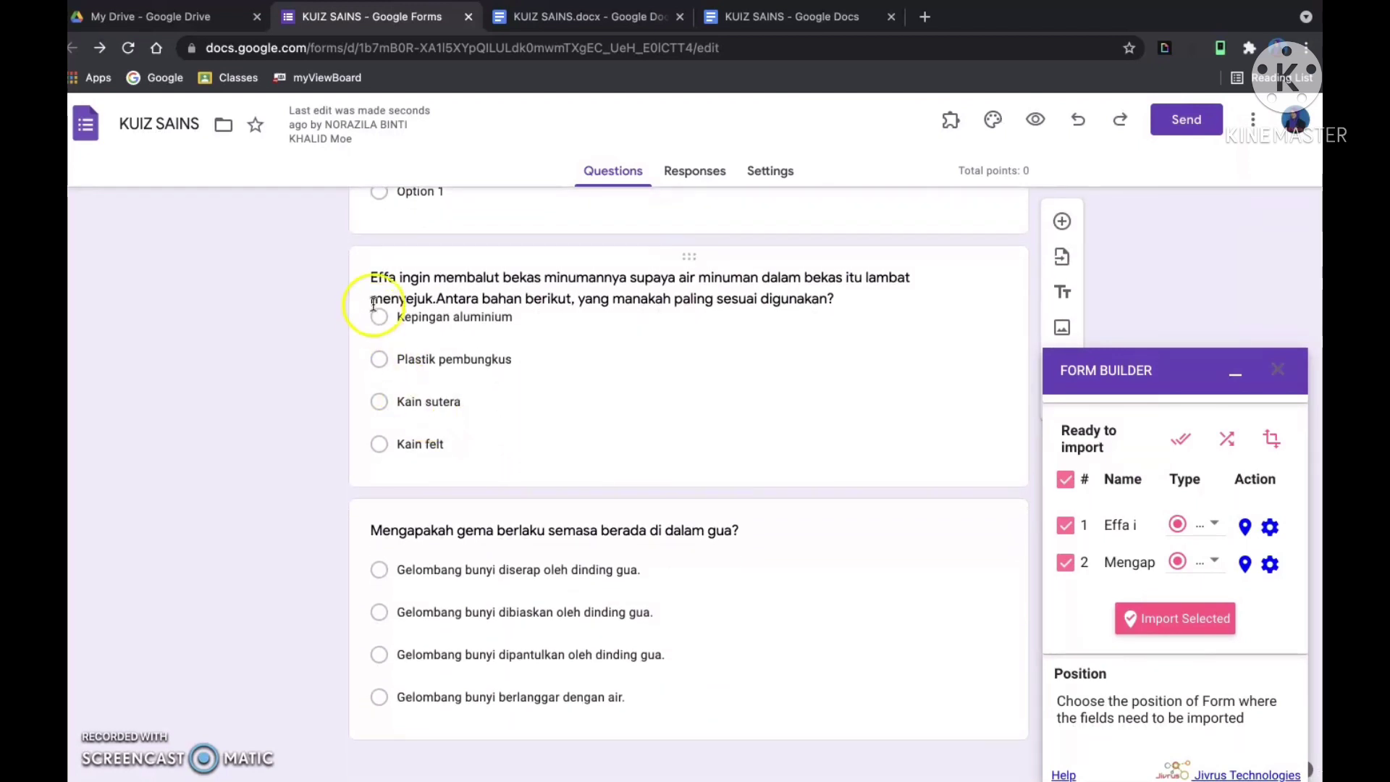
click(372, 280)
click(385, 294)
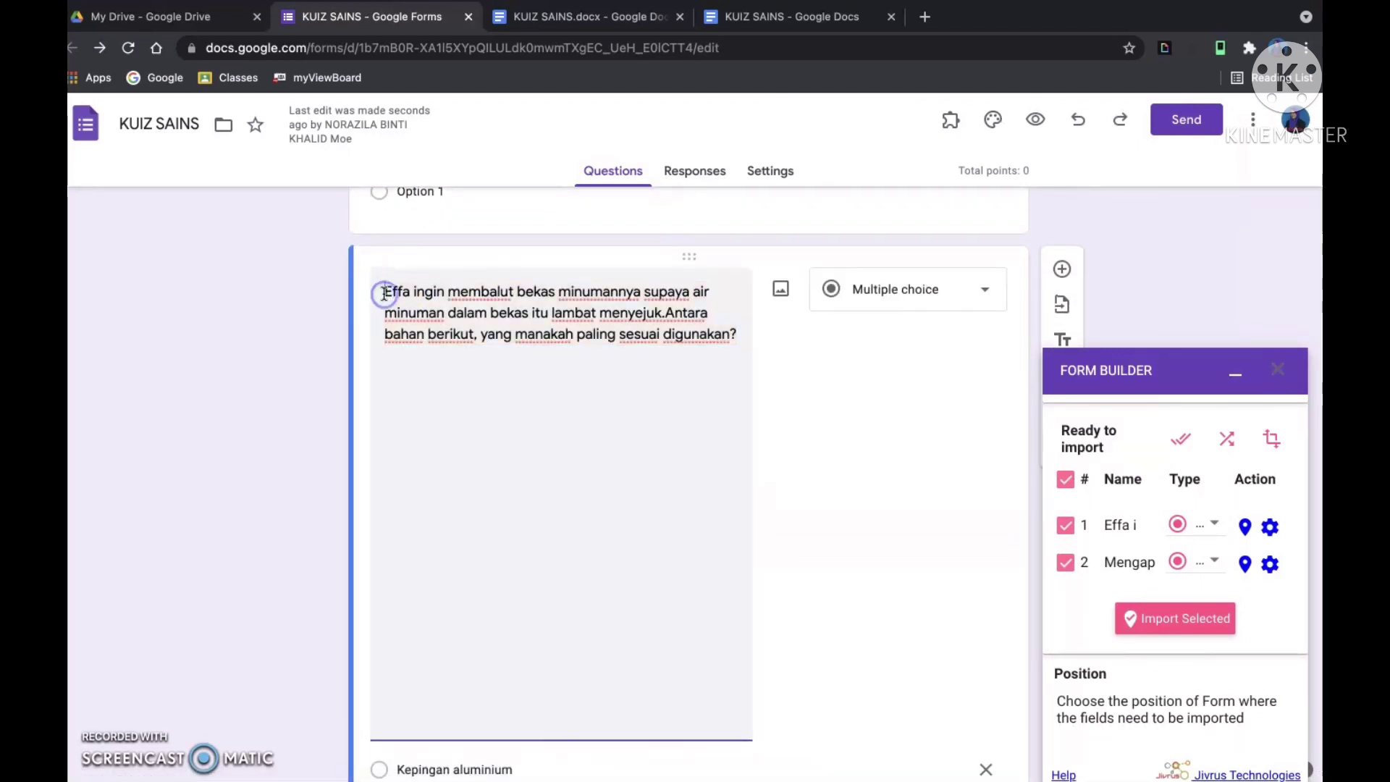
text(1.)
Step: Add "2." in front of the question "Mengapakah gema berlaku semasa berada di dalam gua?"
click(407, 706)
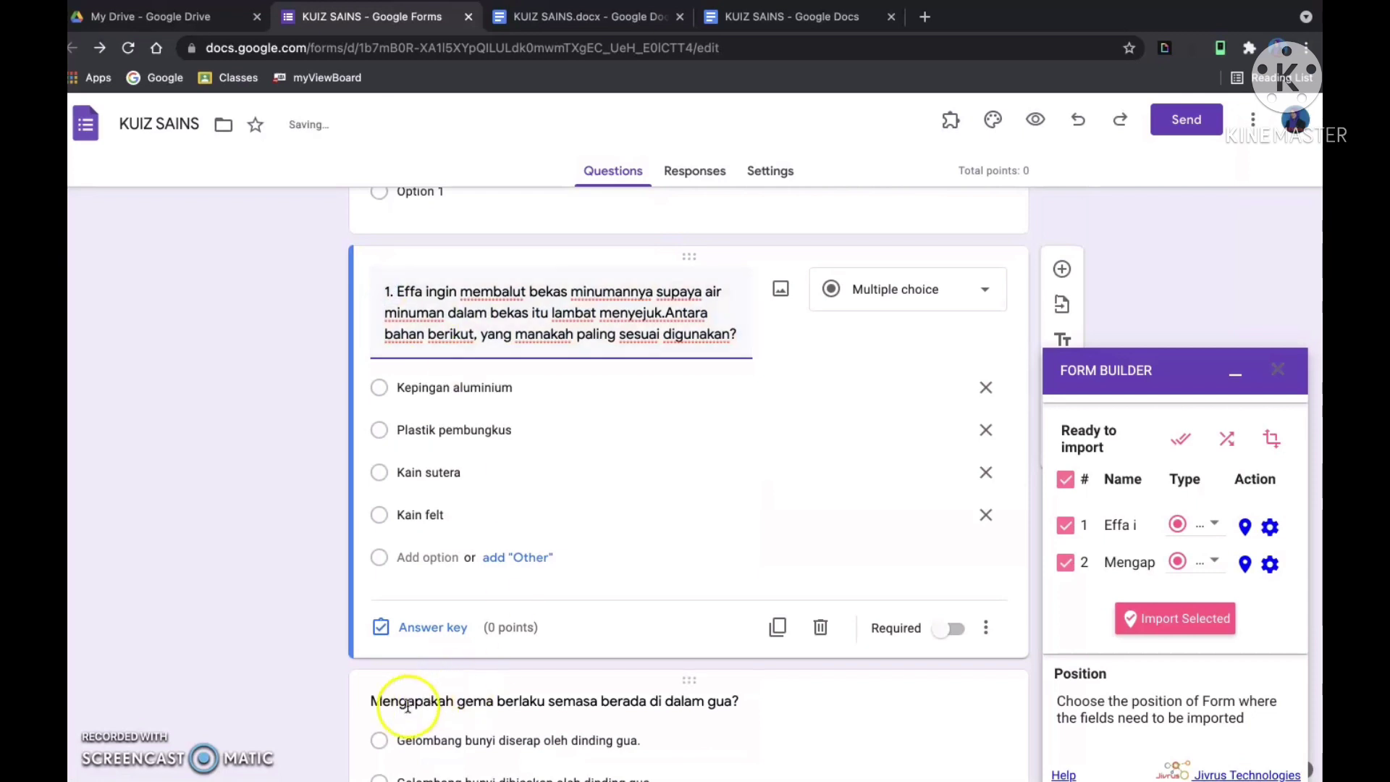
click(377, 701)
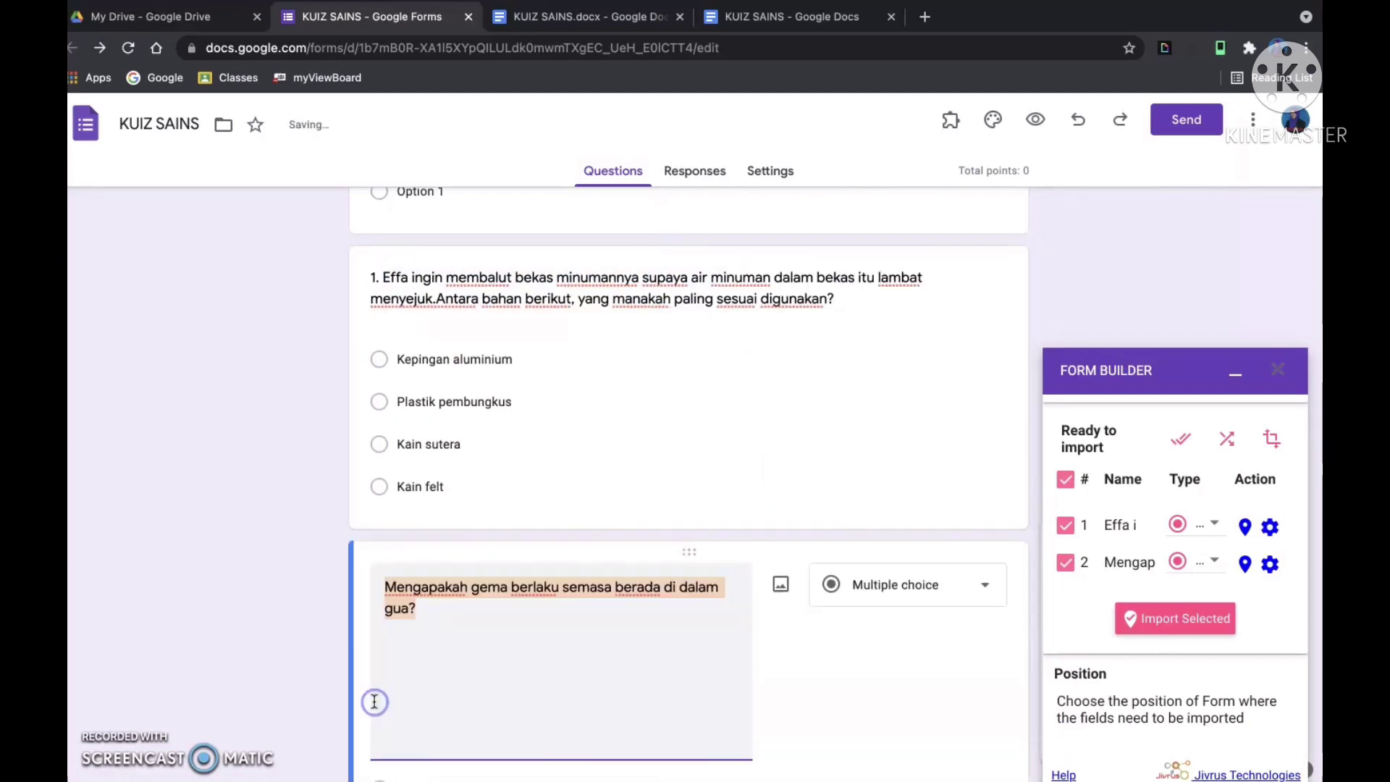
click(384, 587)
text(2.)
click(202, 643)
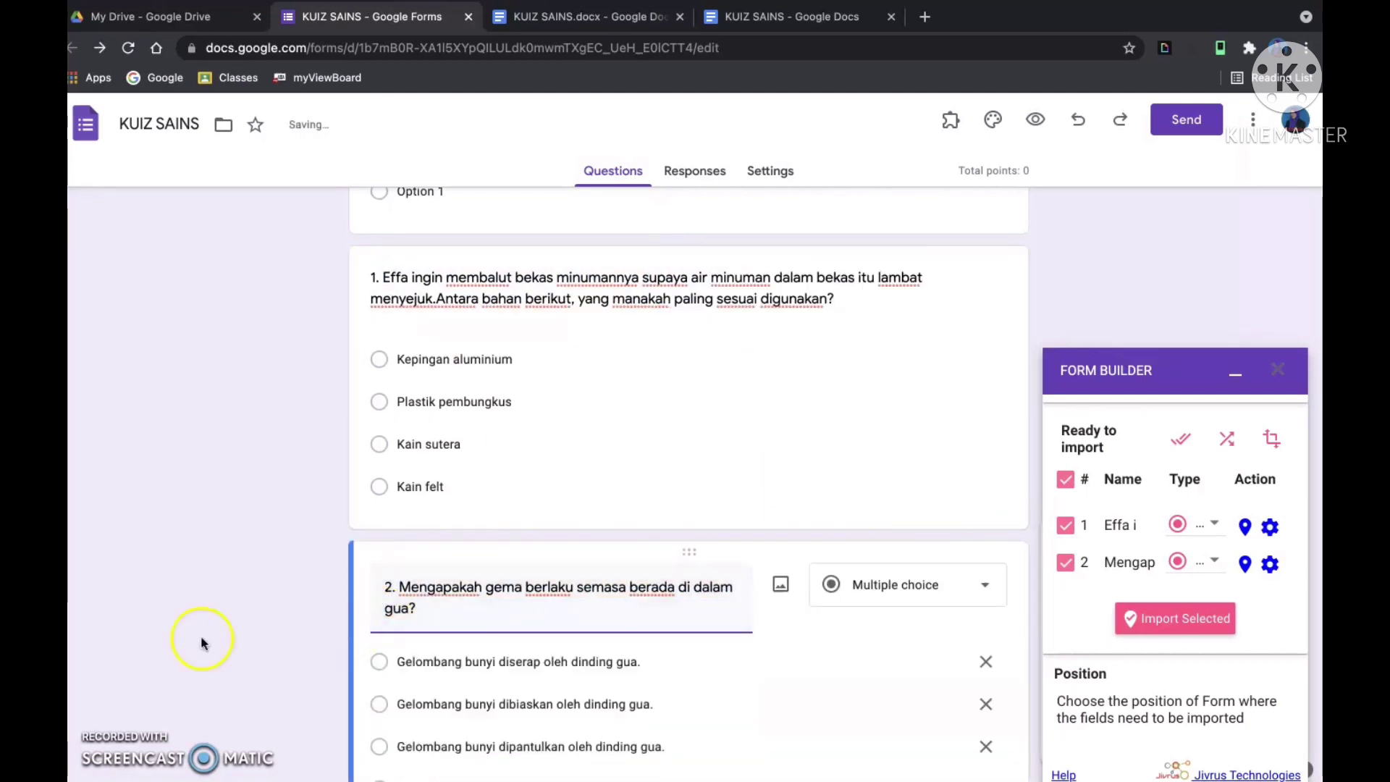
Step: Set question 1's answer key to "Kain sutera" and give the question 1 point
click(917, 382)
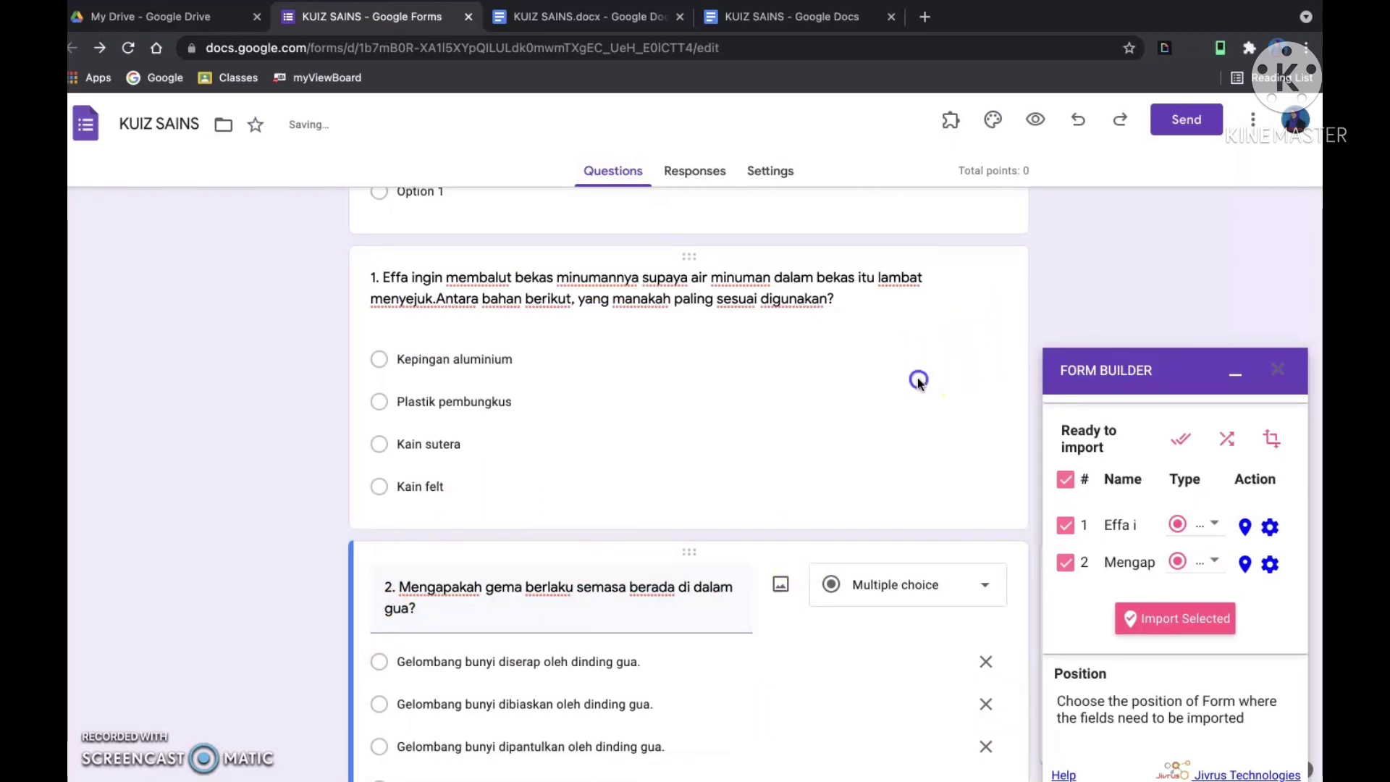
click(449, 627)
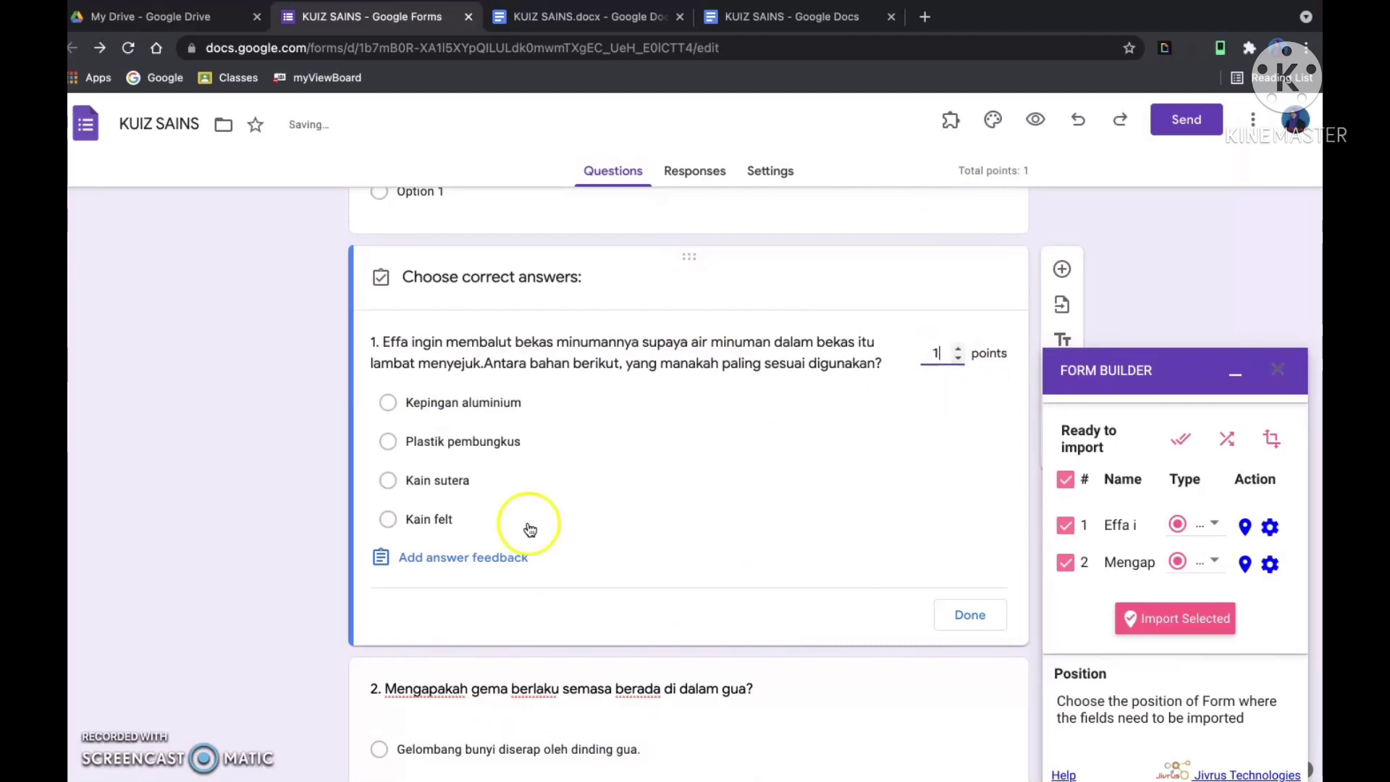
click(390, 484)
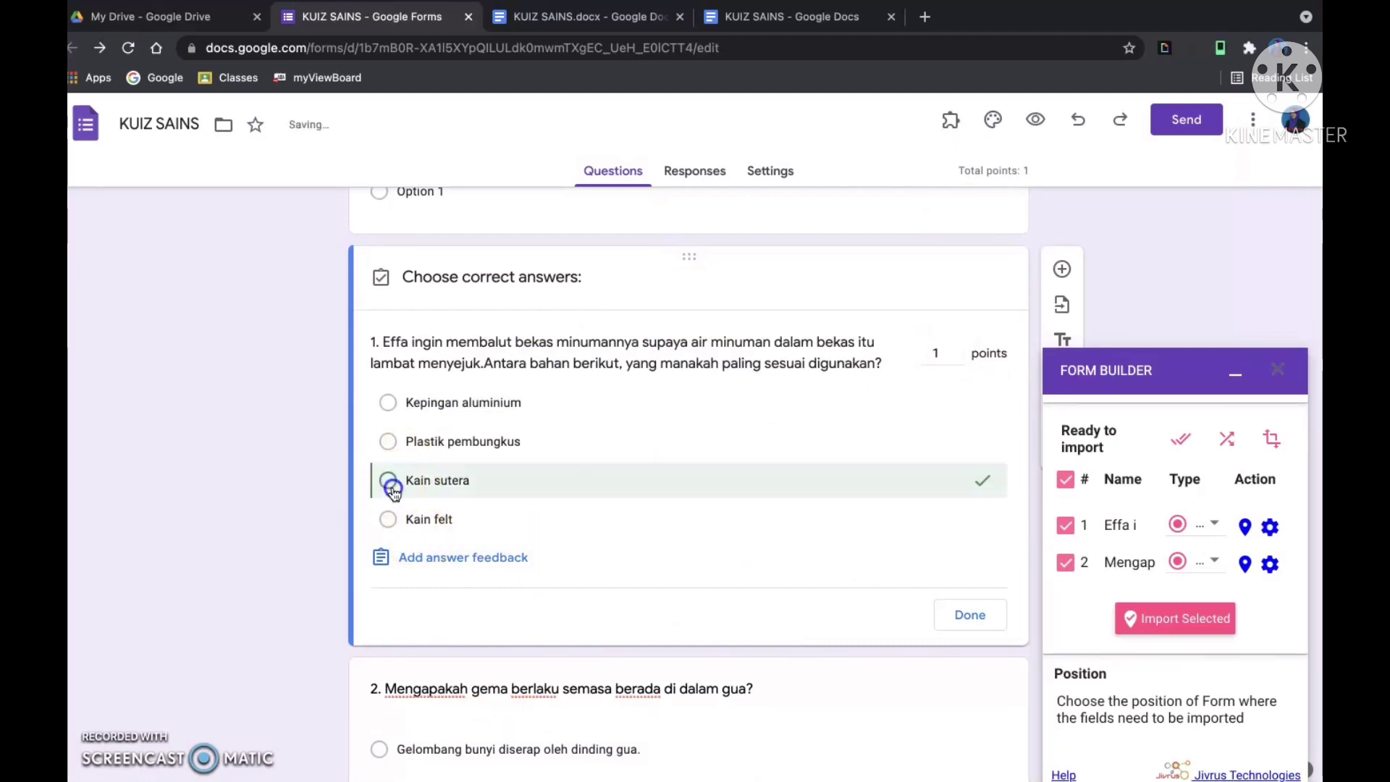
click(989, 622)
Step: Make question 2, about the echo in a cave, a required question
scroll(770, 703, down, 3)
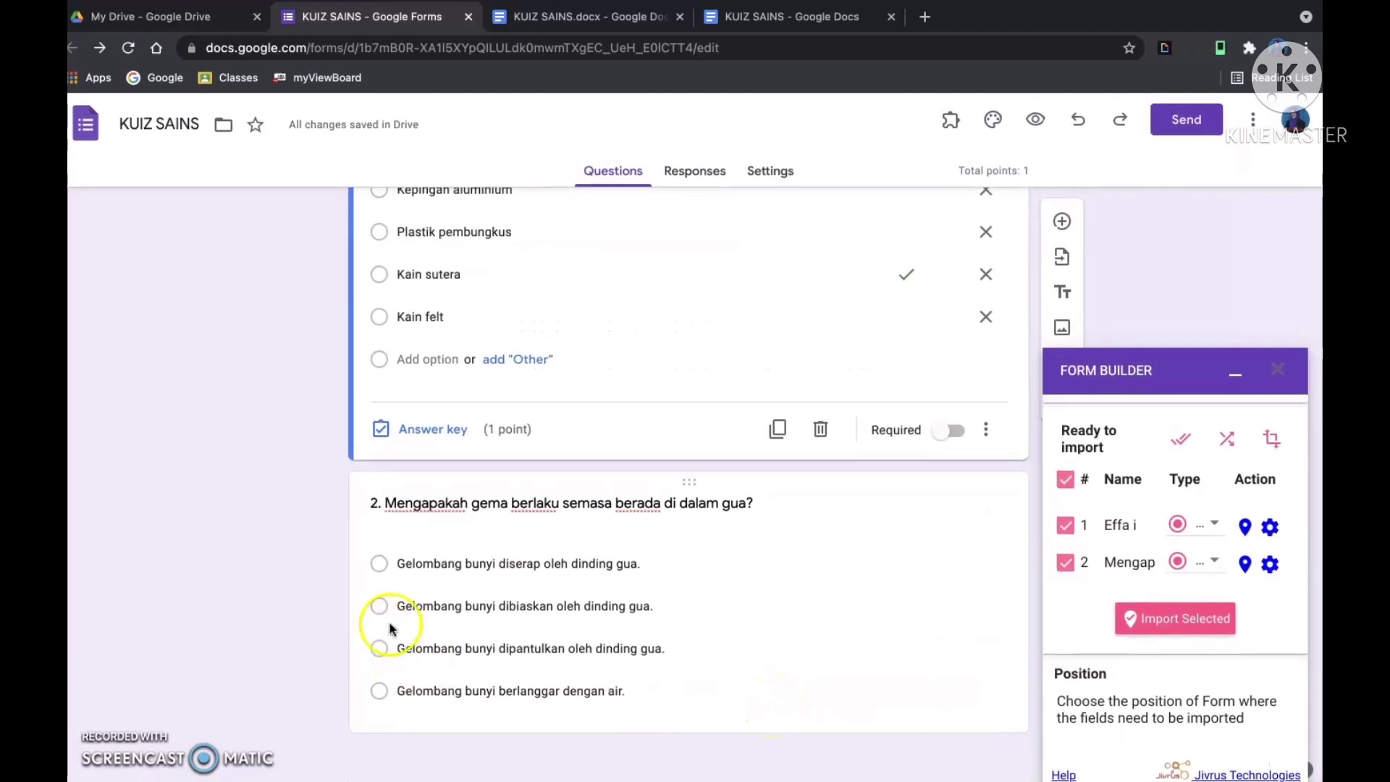
click(391, 628)
click(381, 556)
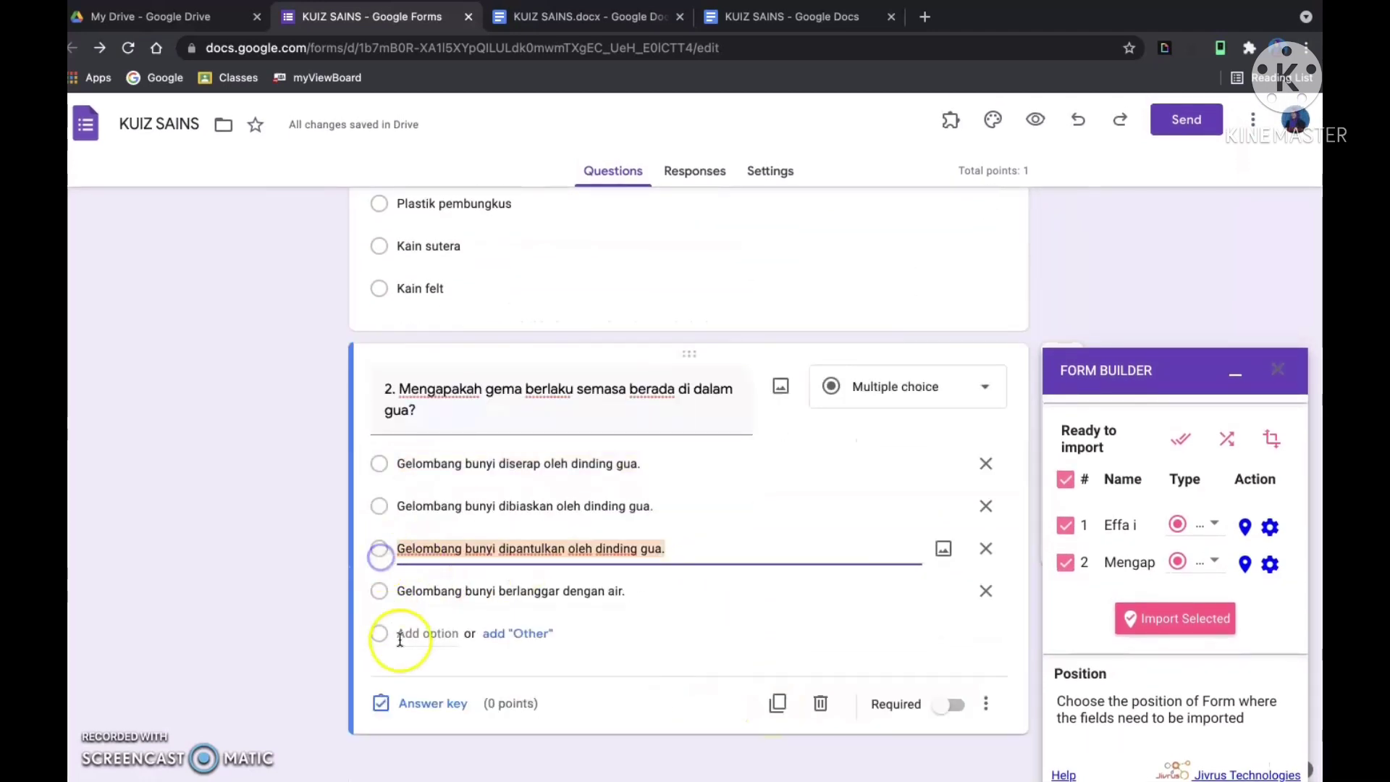
click(375, 553)
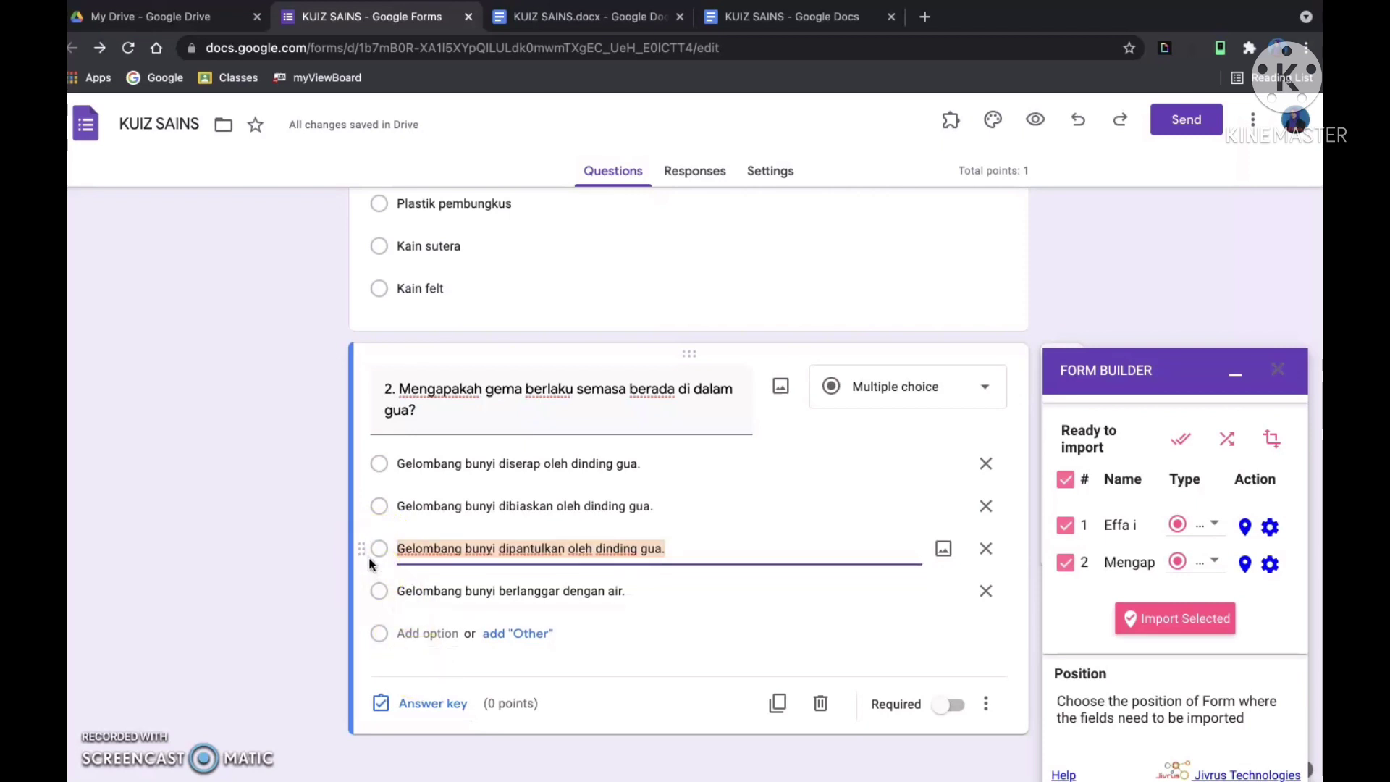
click(952, 704)
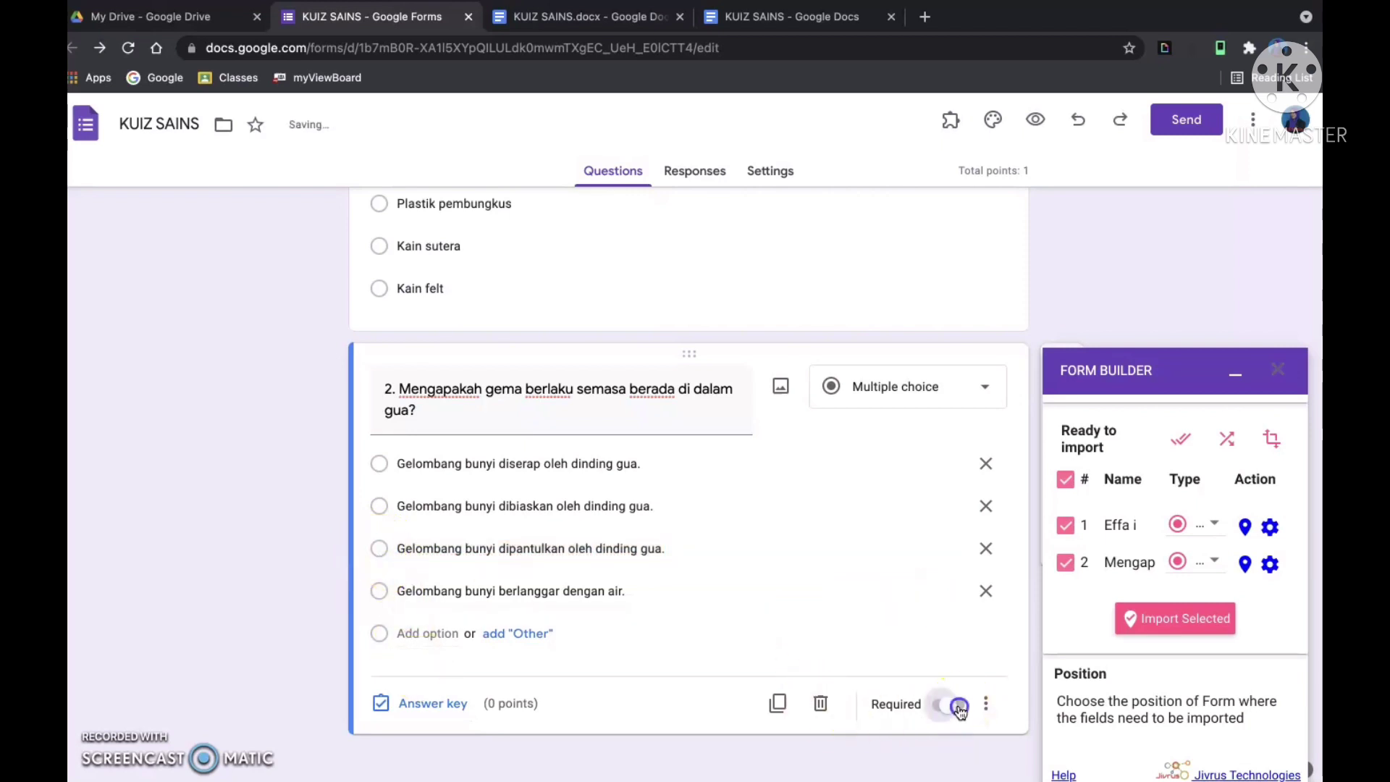
Step: Set question 2's answer key to "Gelombang bunyi berlanggar dengan air." and give the question 1 point
click(431, 702)
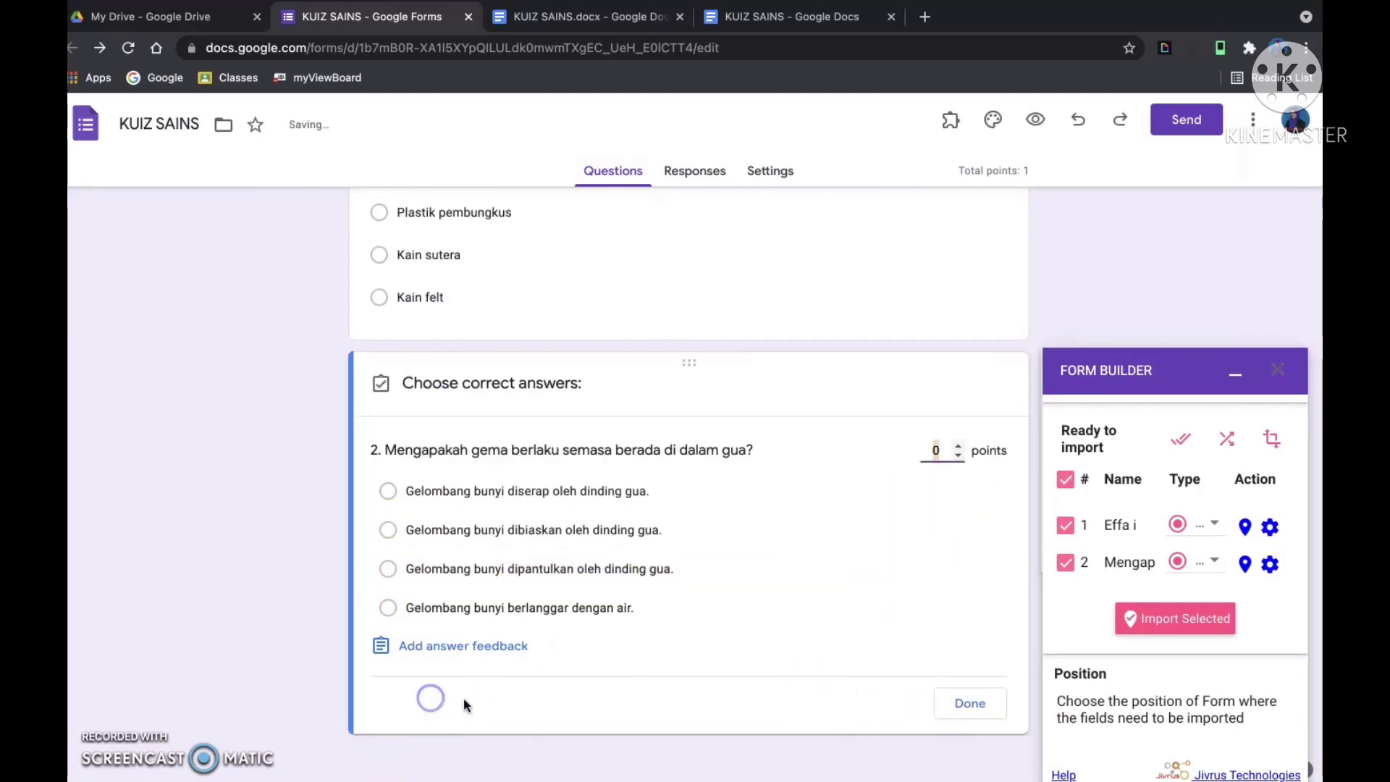
click(934, 452)
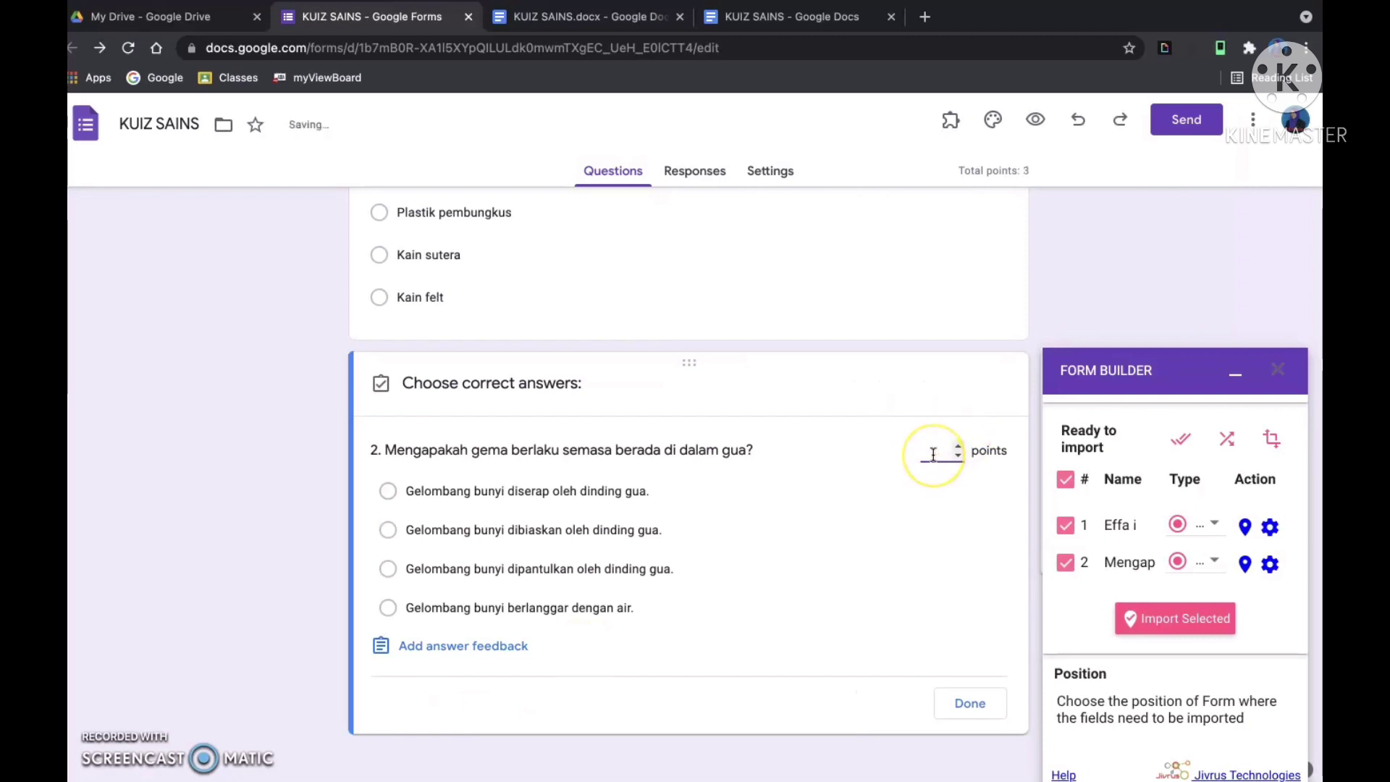
click(388, 608)
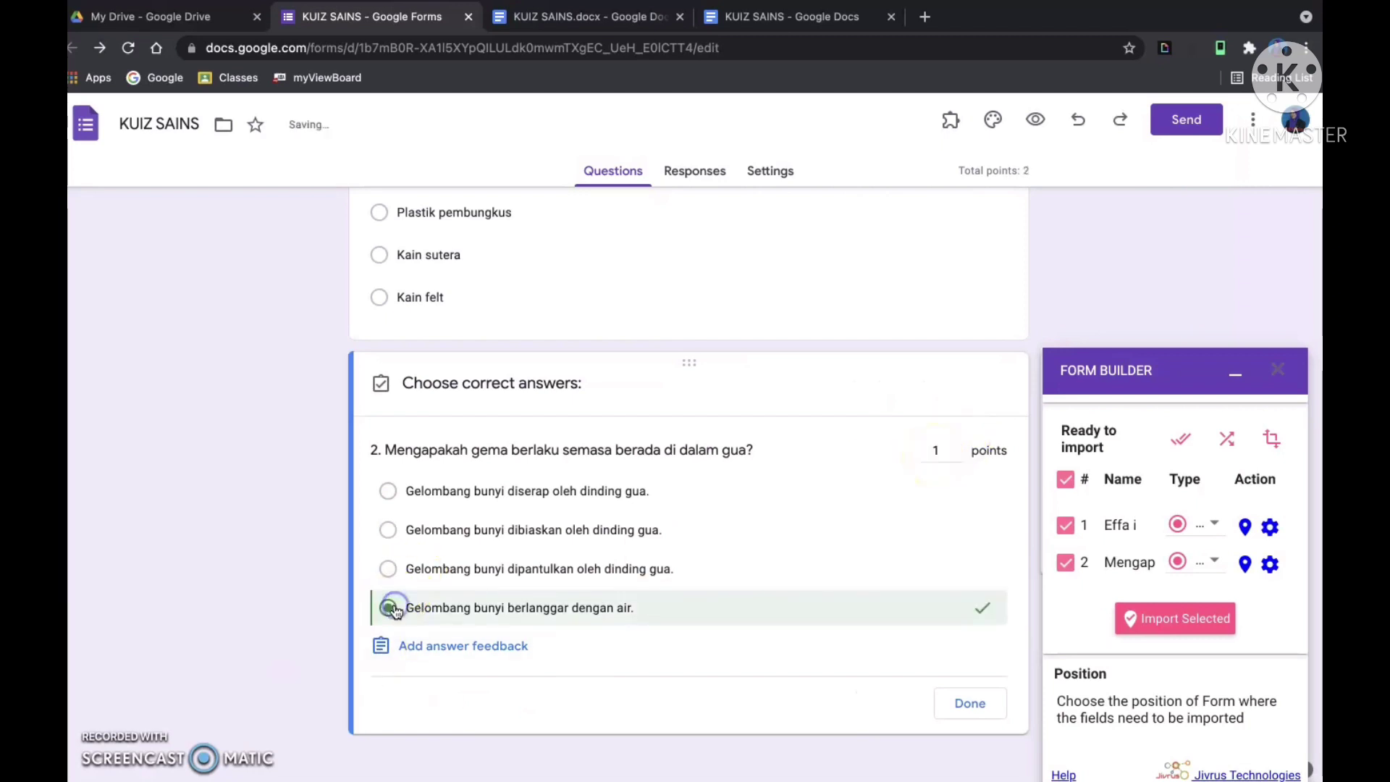
click(967, 704)
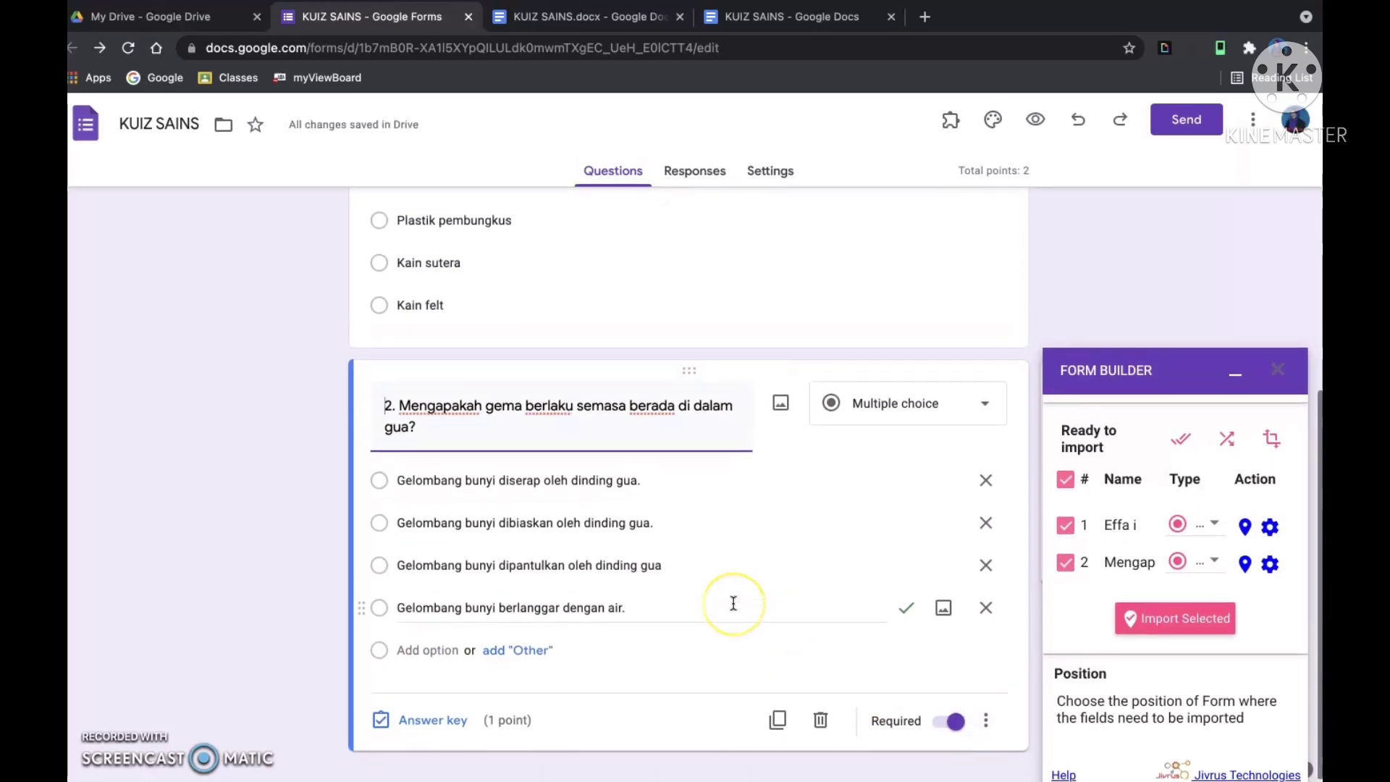
Step: Look through the form and view the image insertion choices for question 1, closing them without adding an image
scroll(733, 604, up, 10)
scroll(732, 603, down, 1)
scroll(732, 603, up, 1)
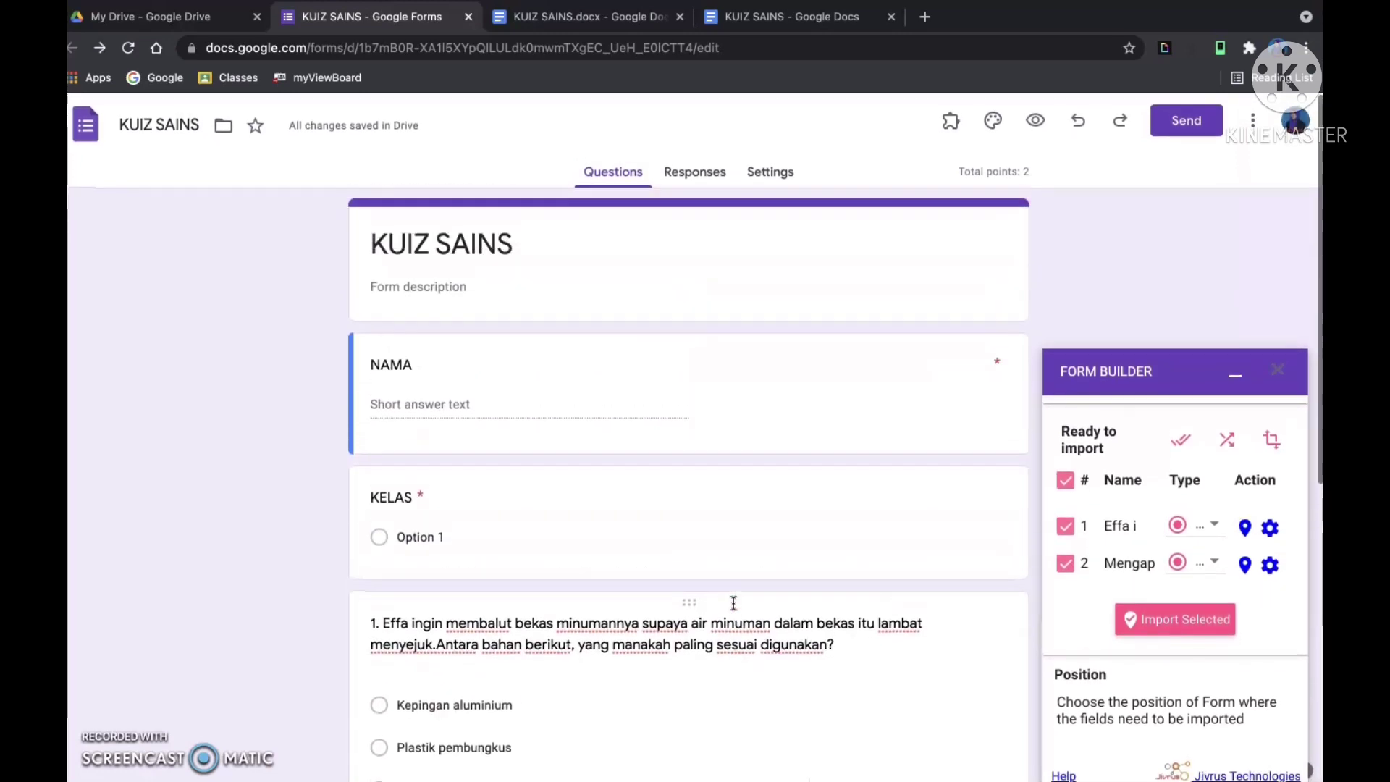
scroll(732, 603, down, 4)
click(732, 599)
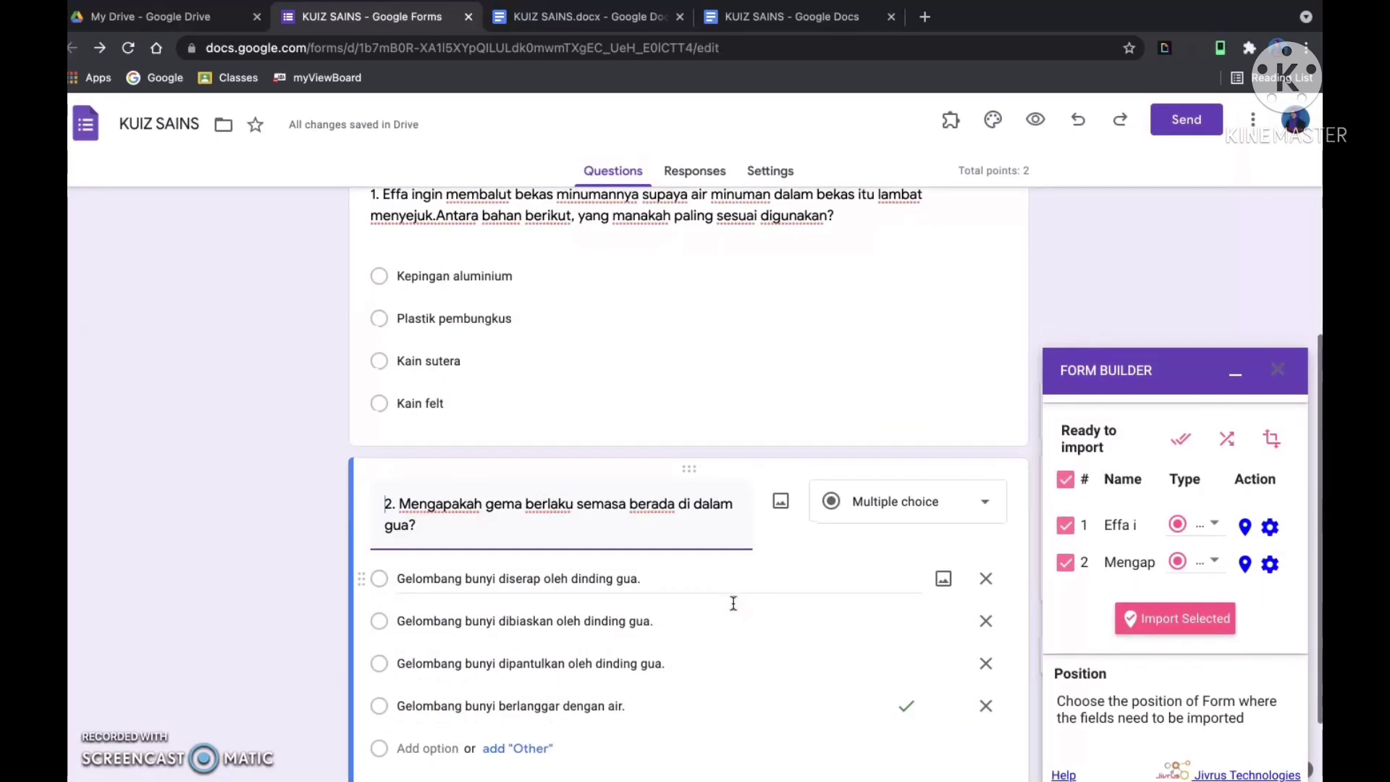
click(848, 351)
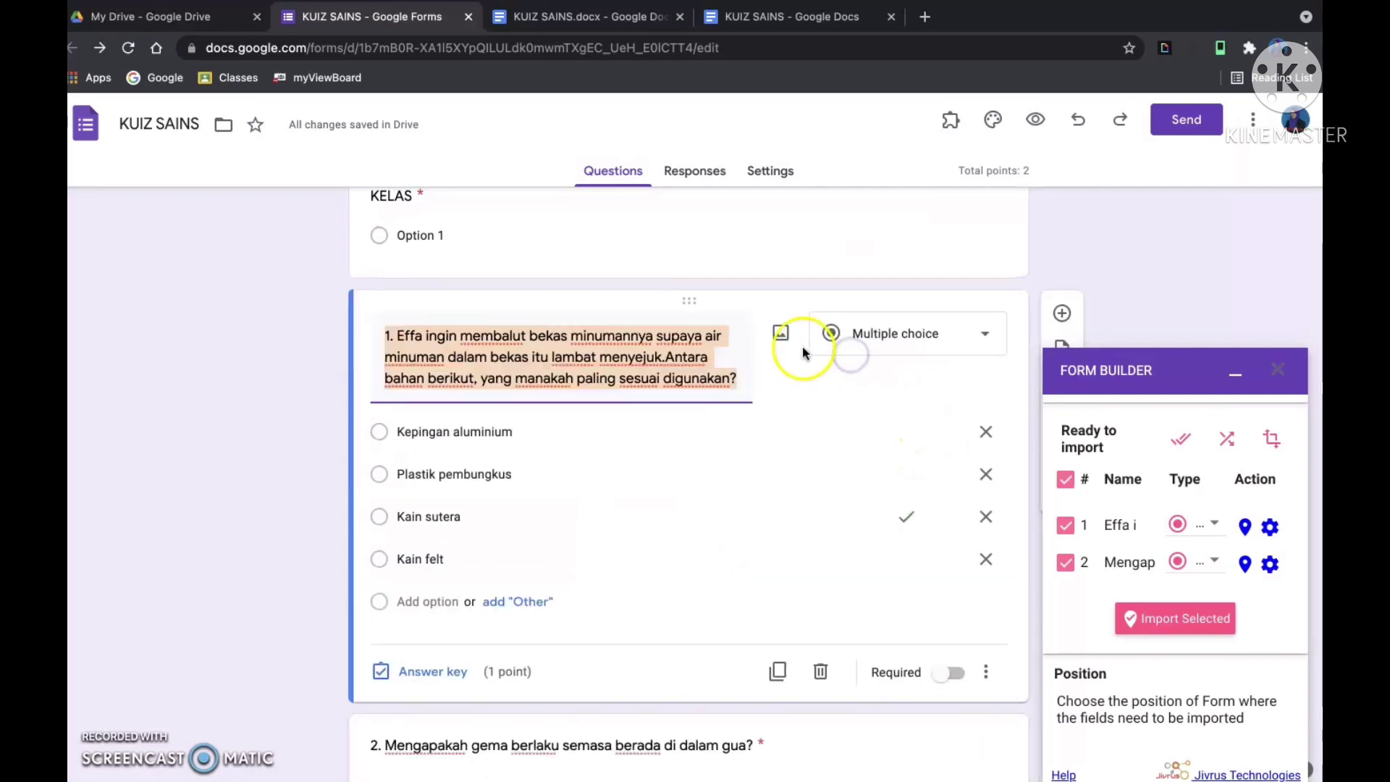
click(782, 337)
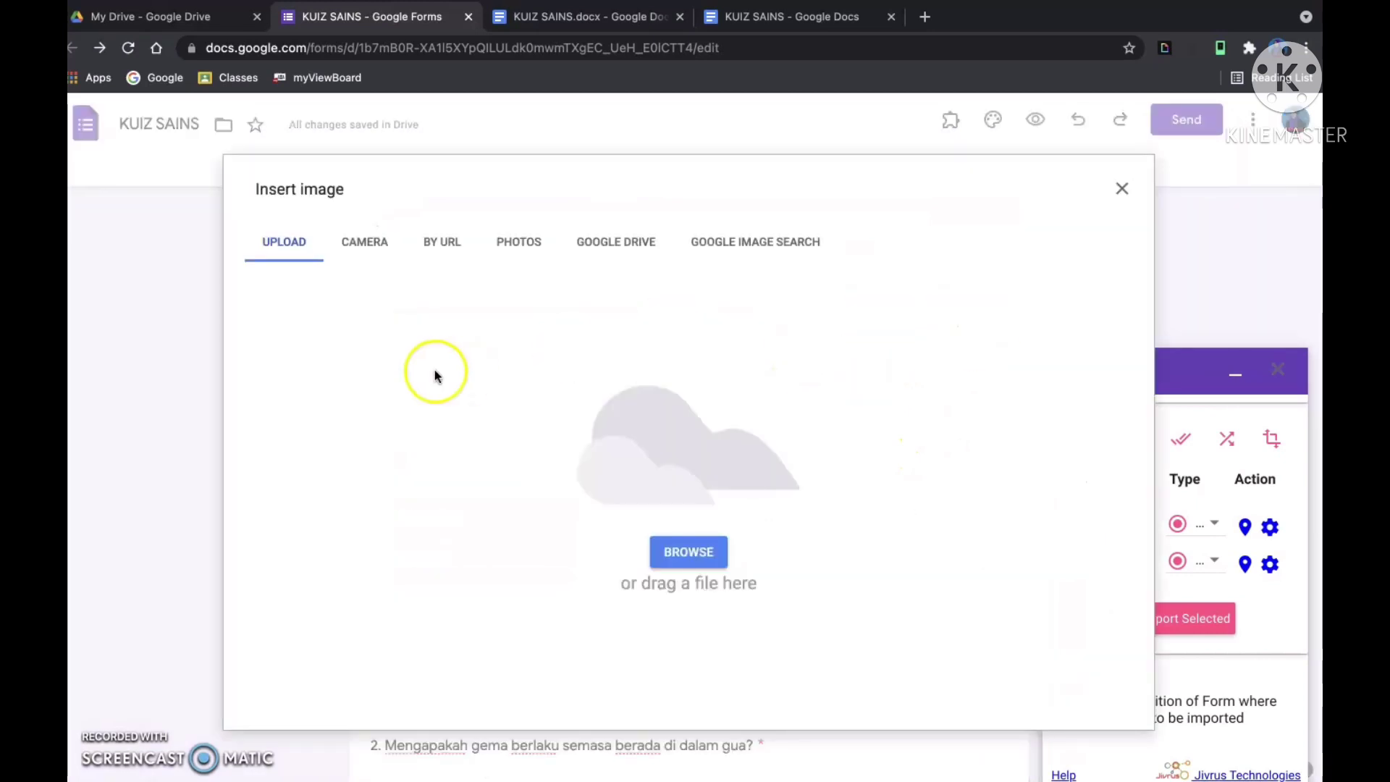
click(1122, 192)
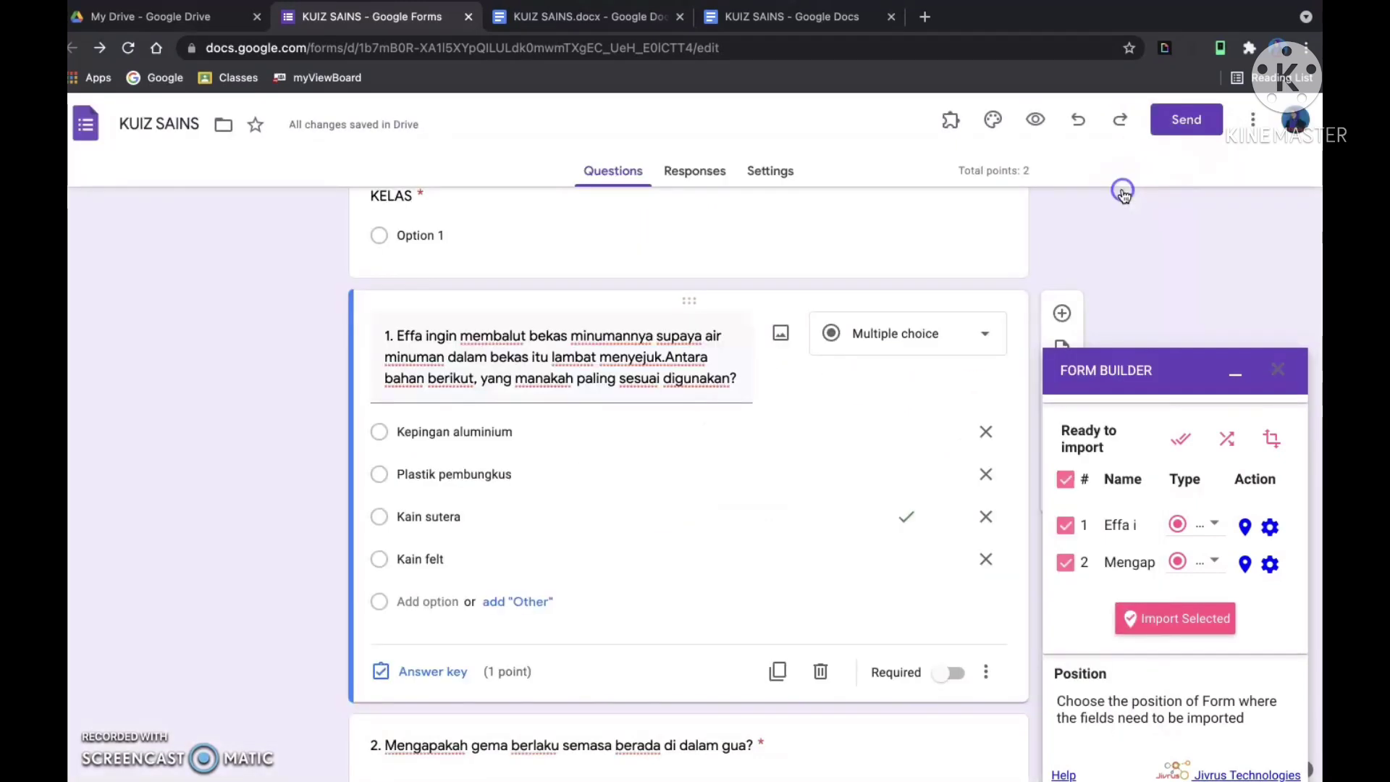
Step: Make question 1, about wrapping the drink container, a required question
scroll(611, 551, down, 3)
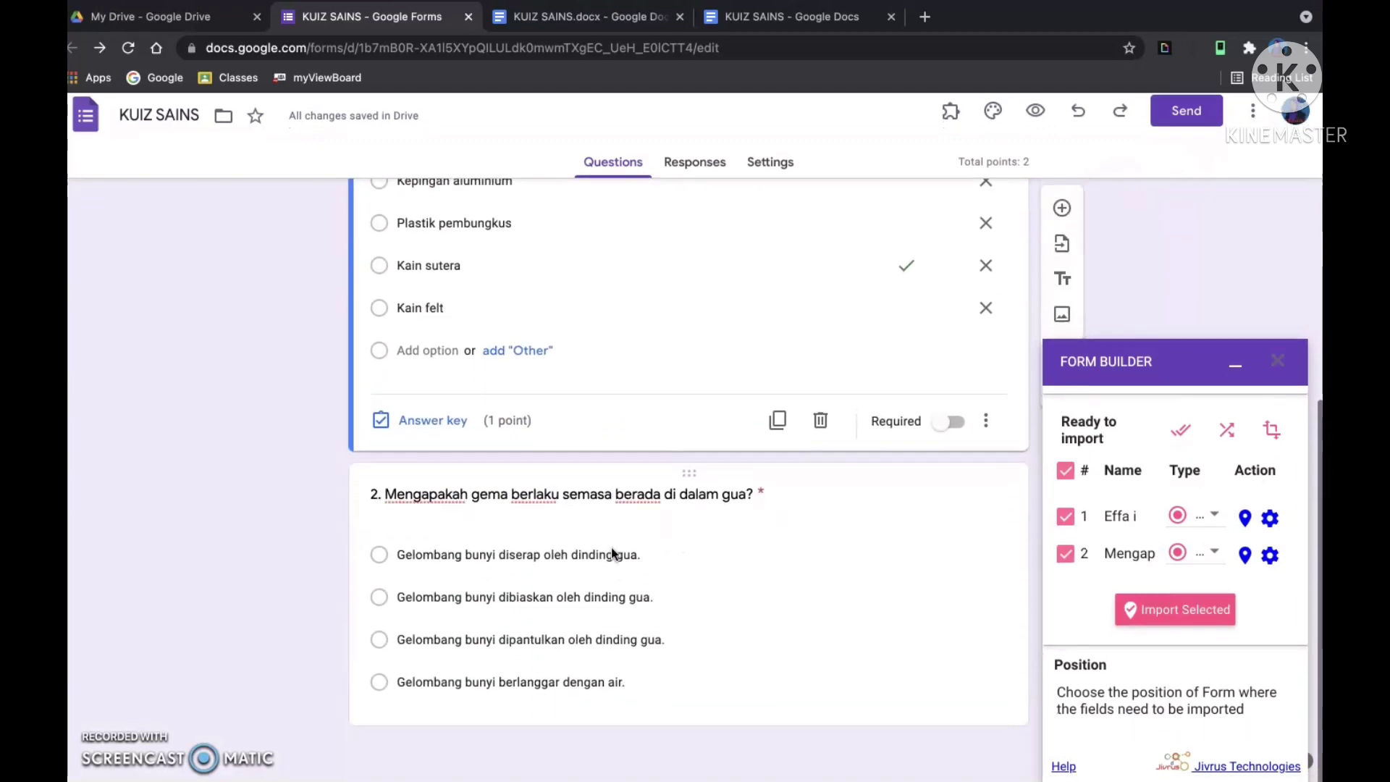
scroll(611, 550, up, 5)
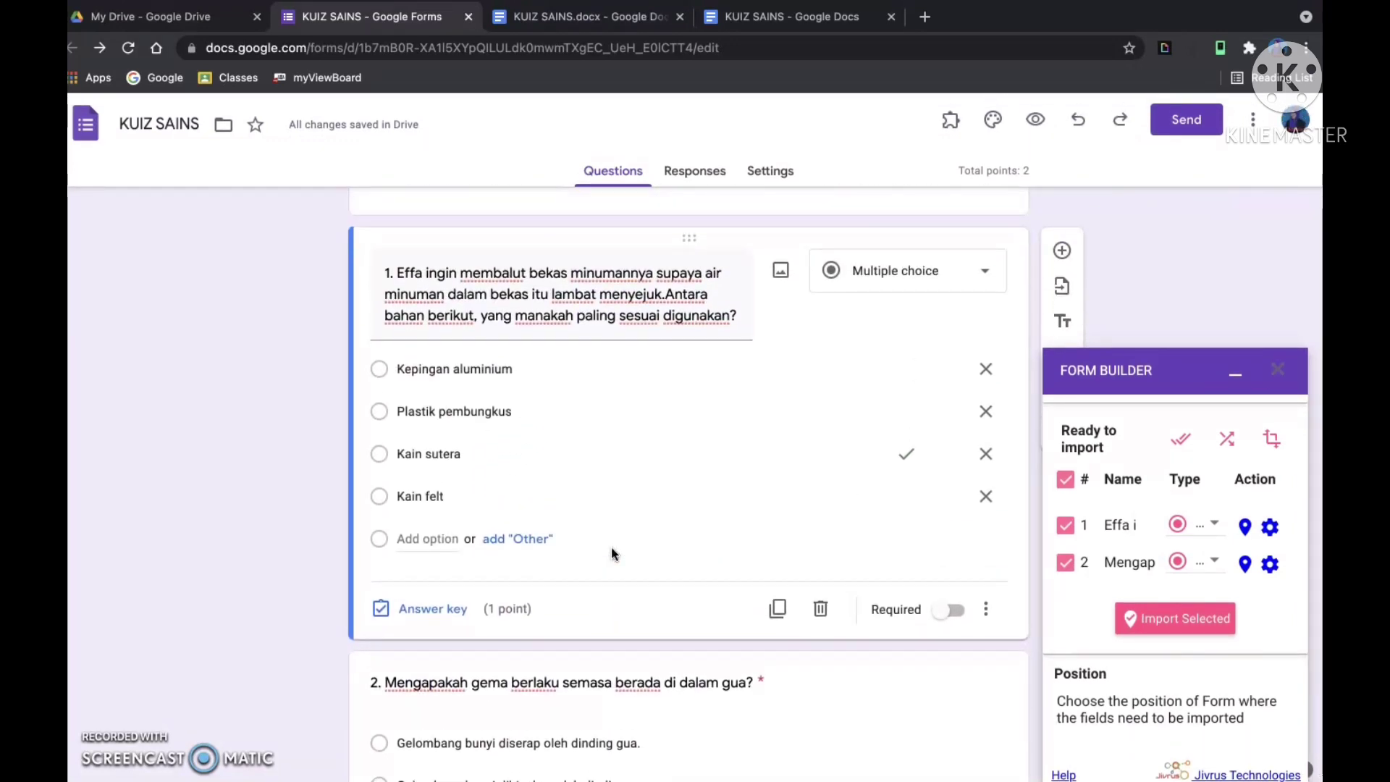
scroll(611, 554, down, 1)
scroll(611, 555, up, 2)
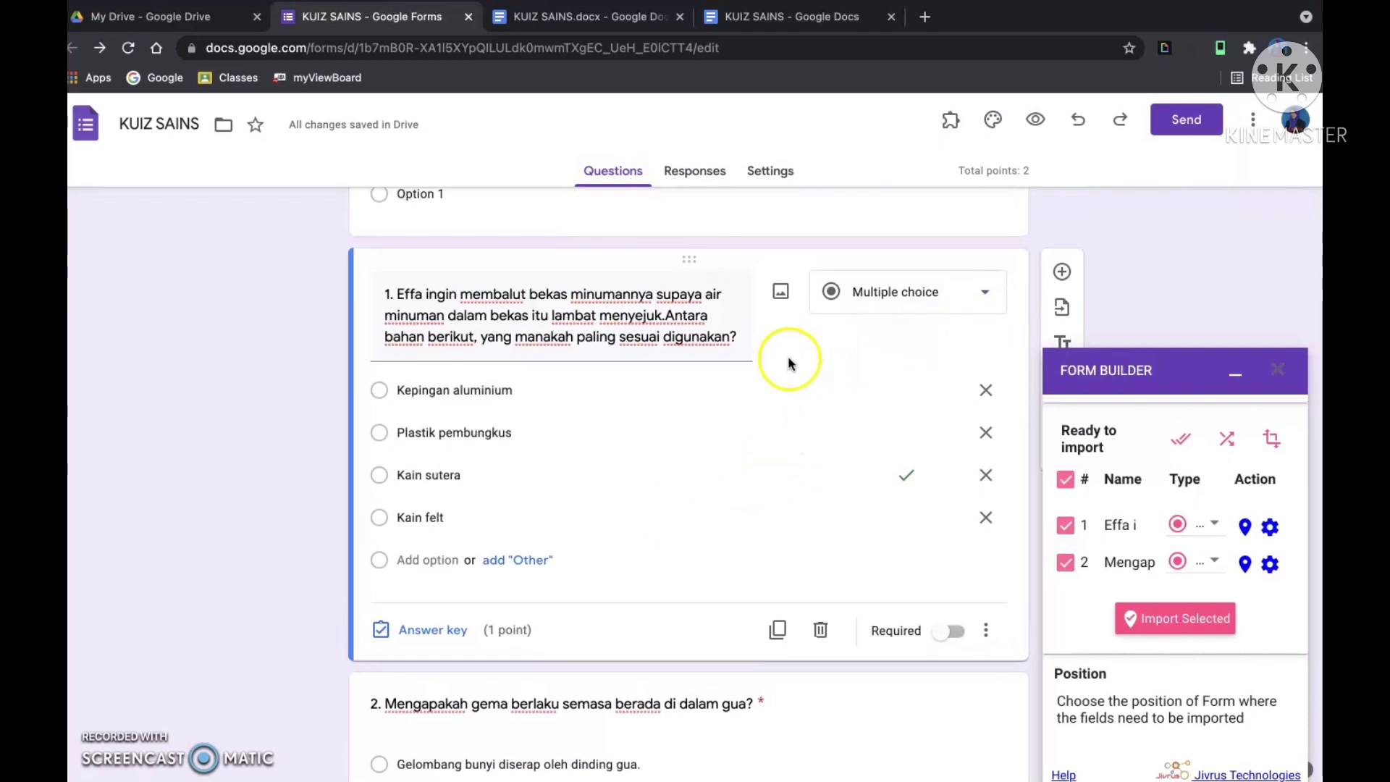
click(949, 632)
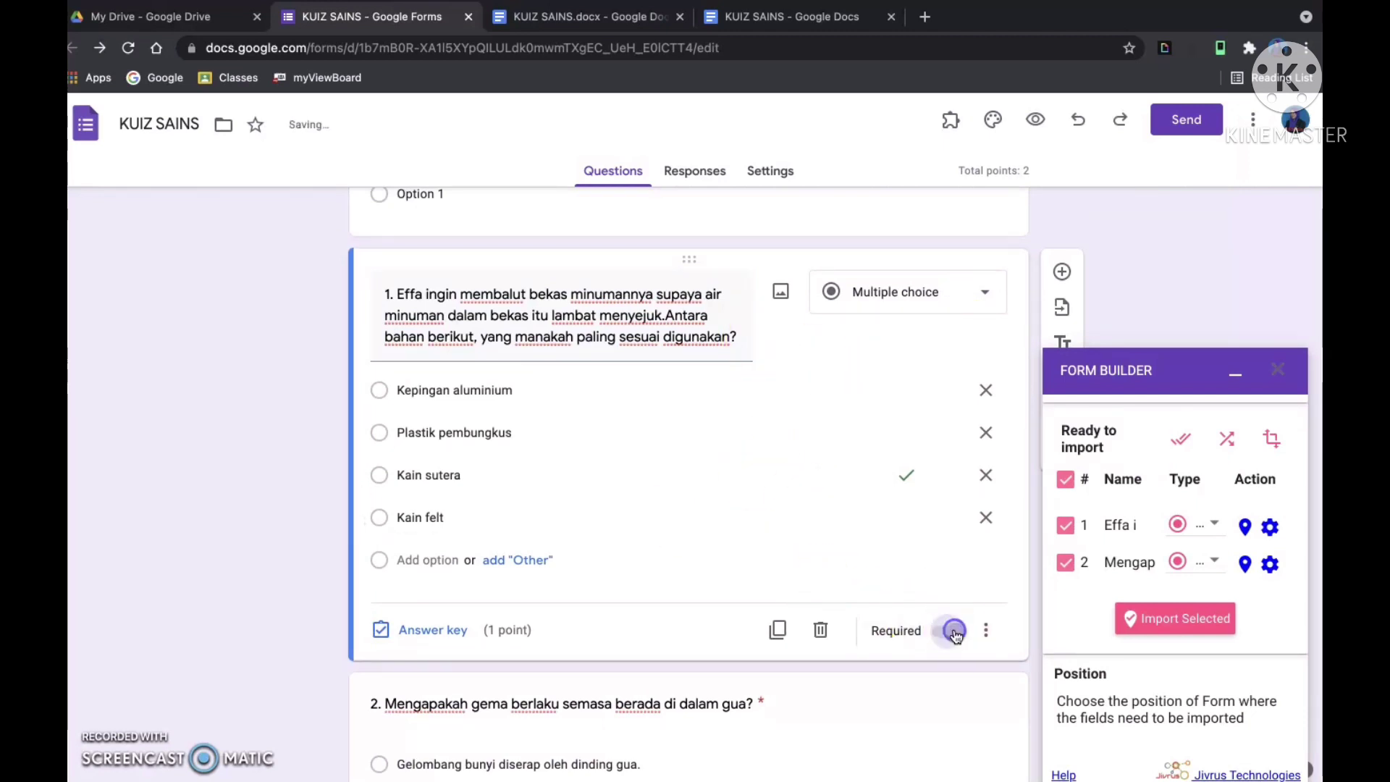
Step: Open the form's sending options, shorten the share link and copy it
scroll(944, 636, down, 3)
scroll(941, 642, up, 3)
scroll(942, 636, up, 4)
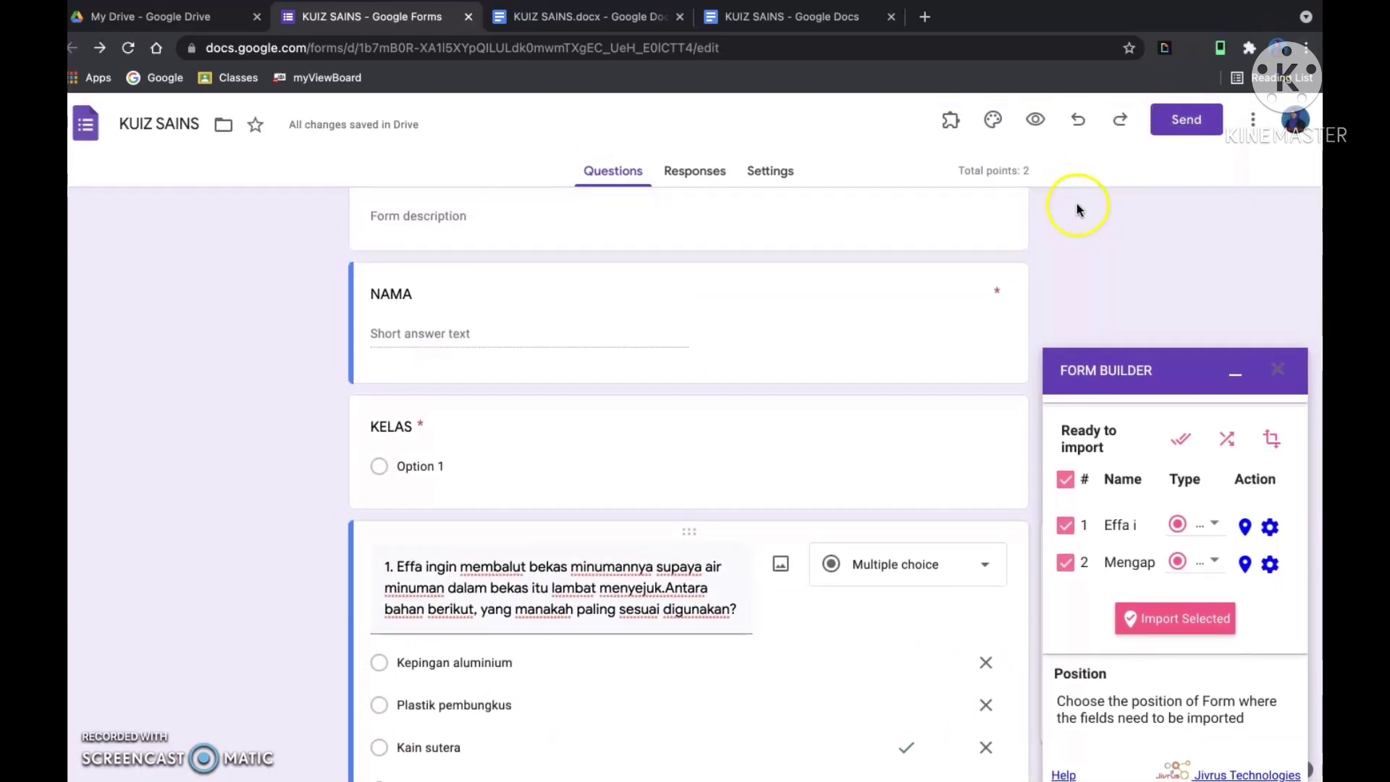
scroll(1090, 217, up, 2)
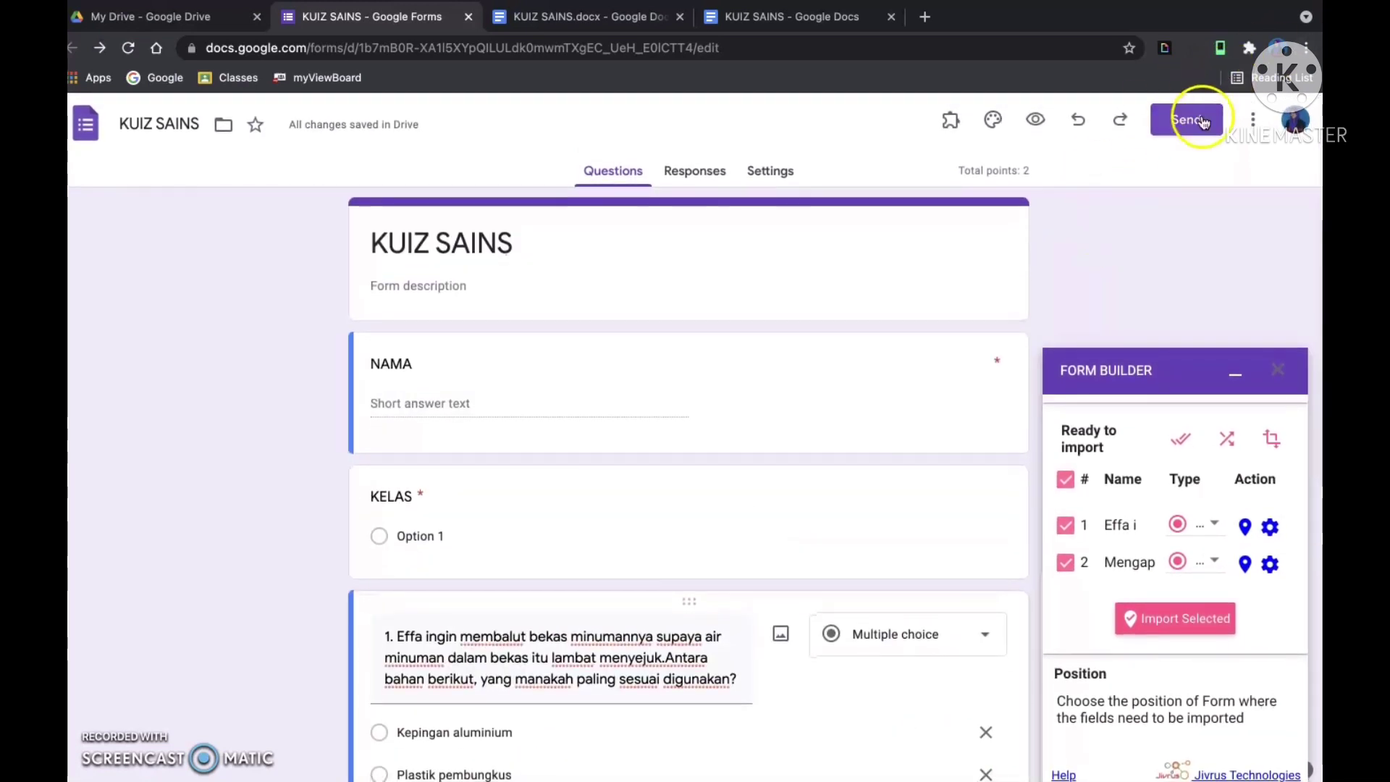
click(1201, 121)
click(619, 255)
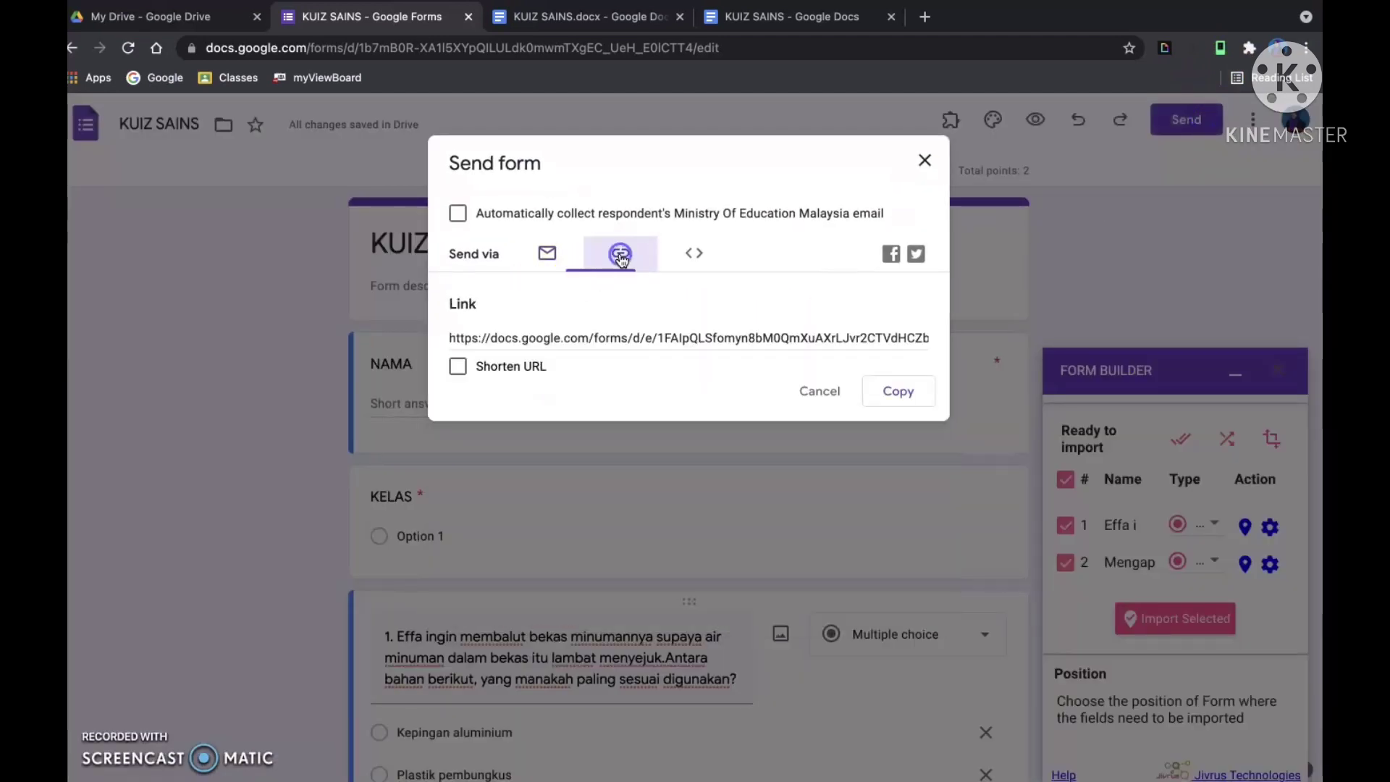
click(459, 366)
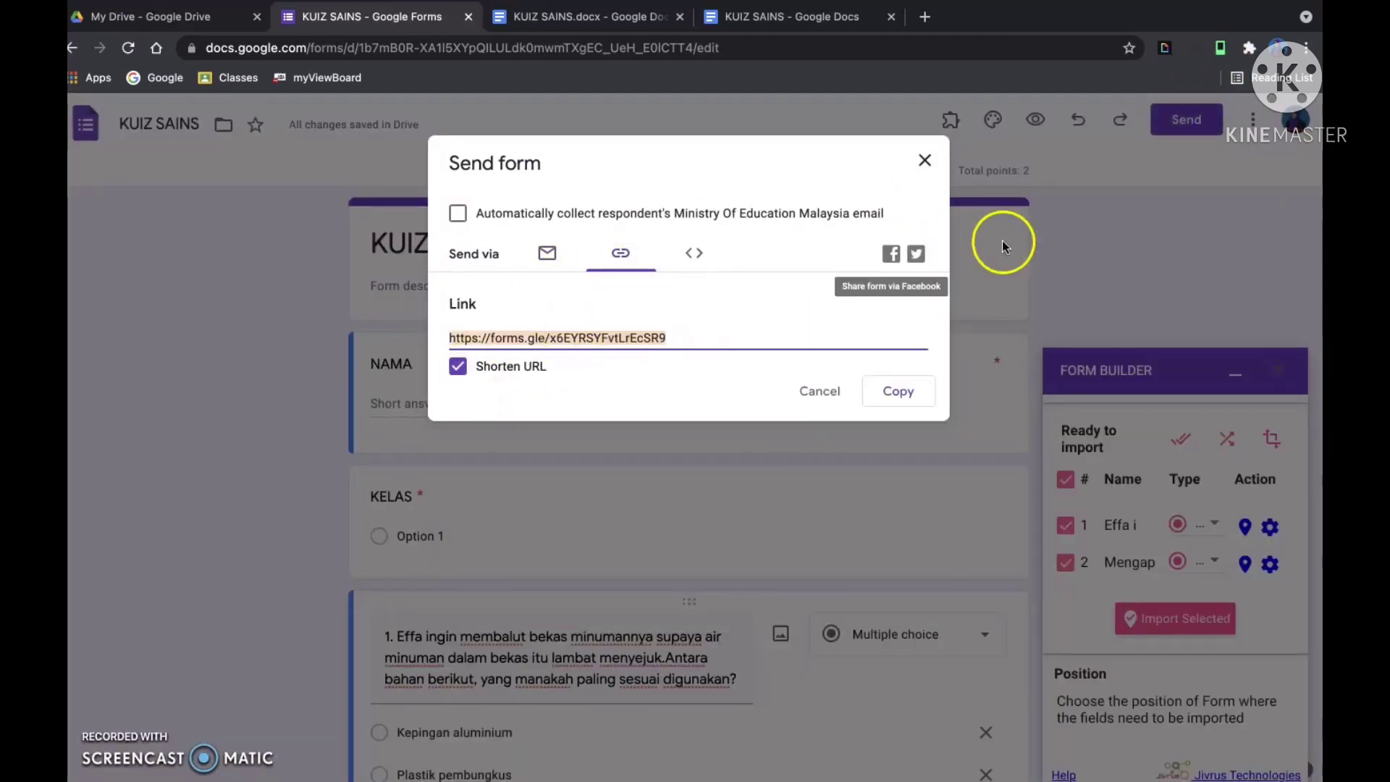
click(899, 391)
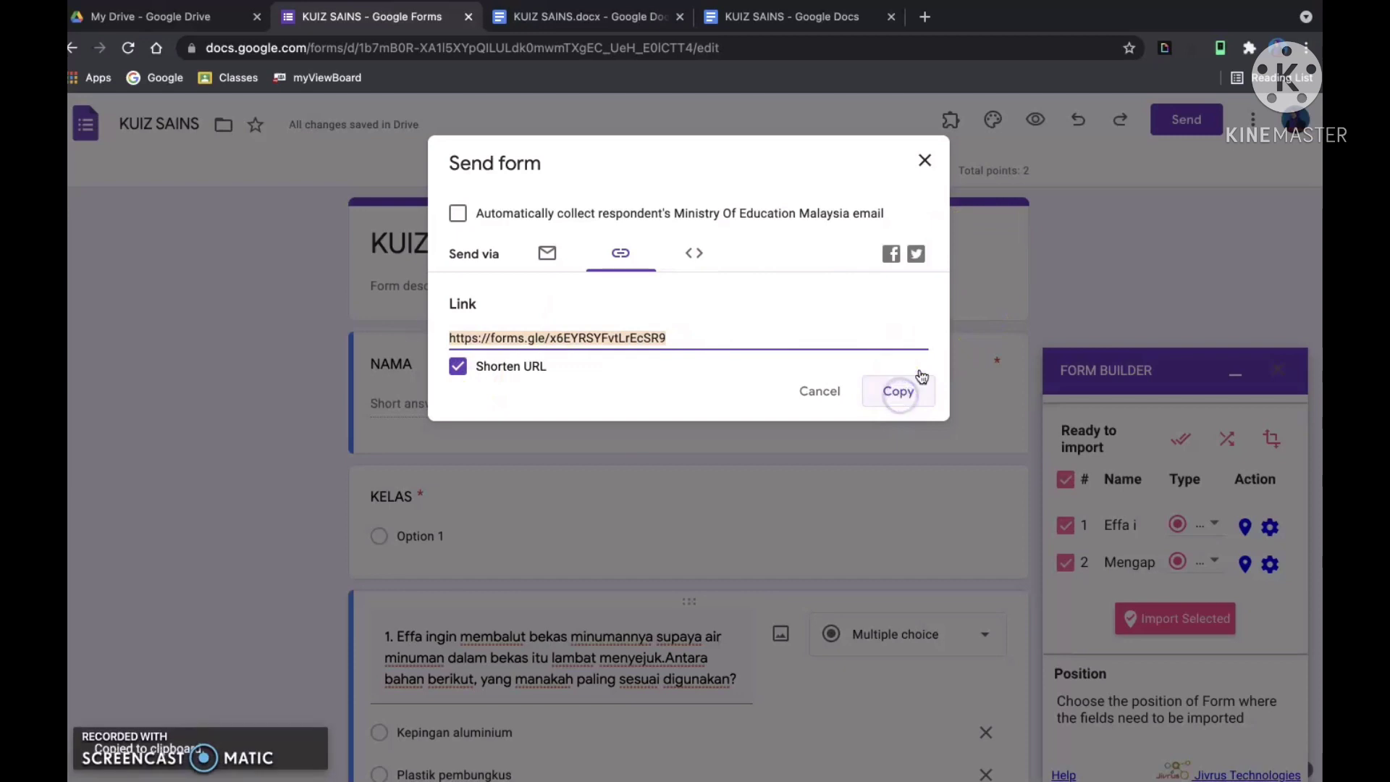